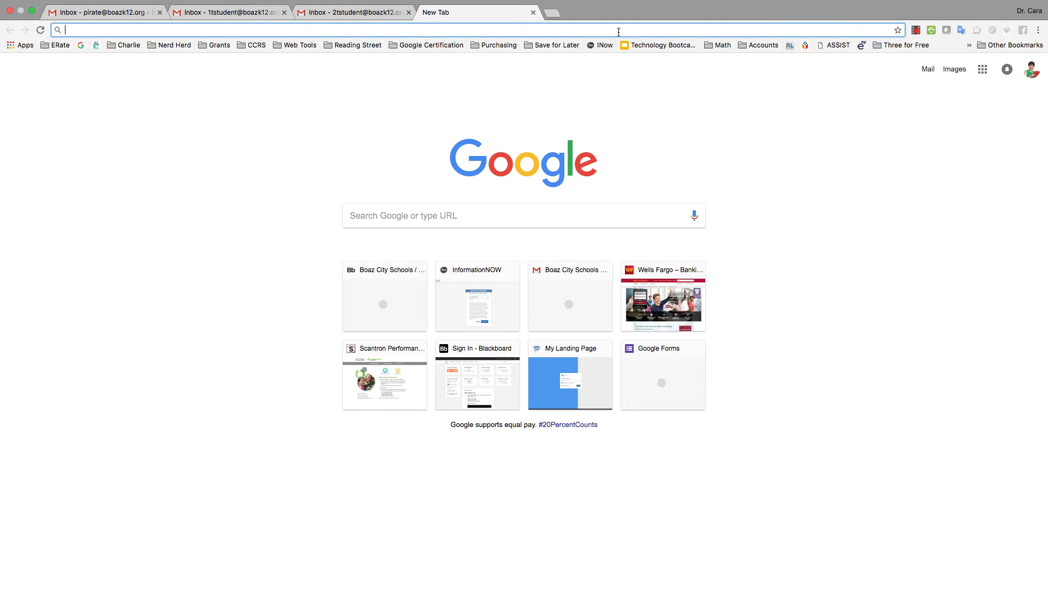
# From forms.google.com, start a blank form and title it 'Technology Purchases'
pyautogui.write('forms')
pyautogui.press('Return')
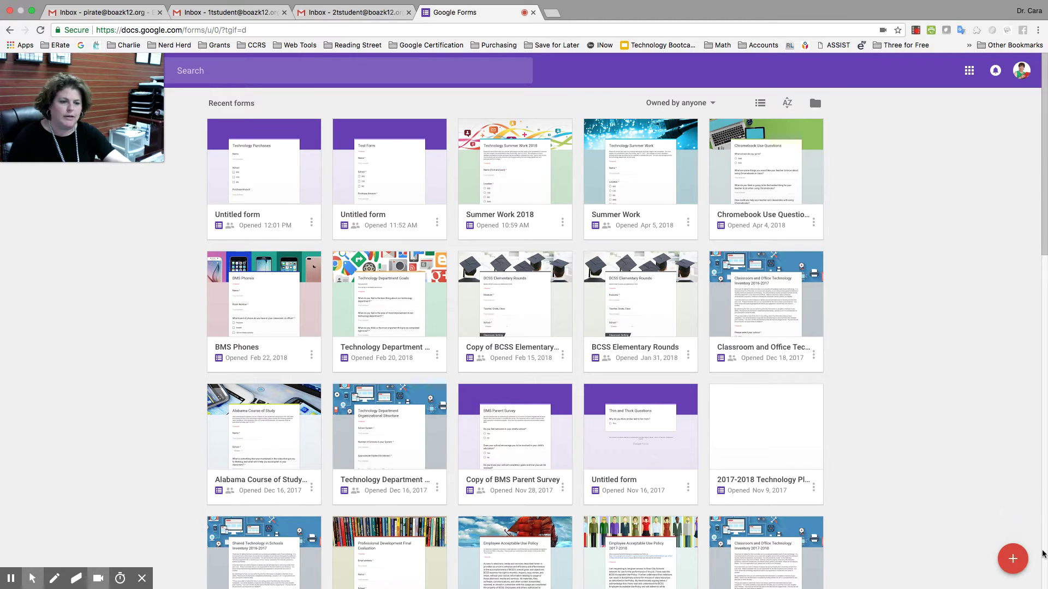
pyautogui.click(1012, 560)
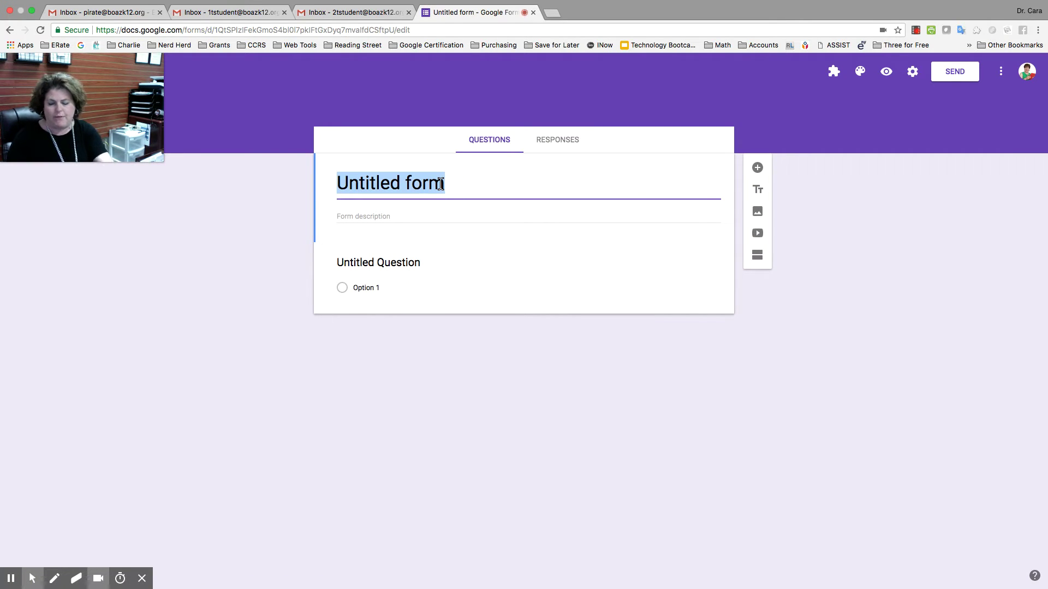
pyautogui.write('Technol')
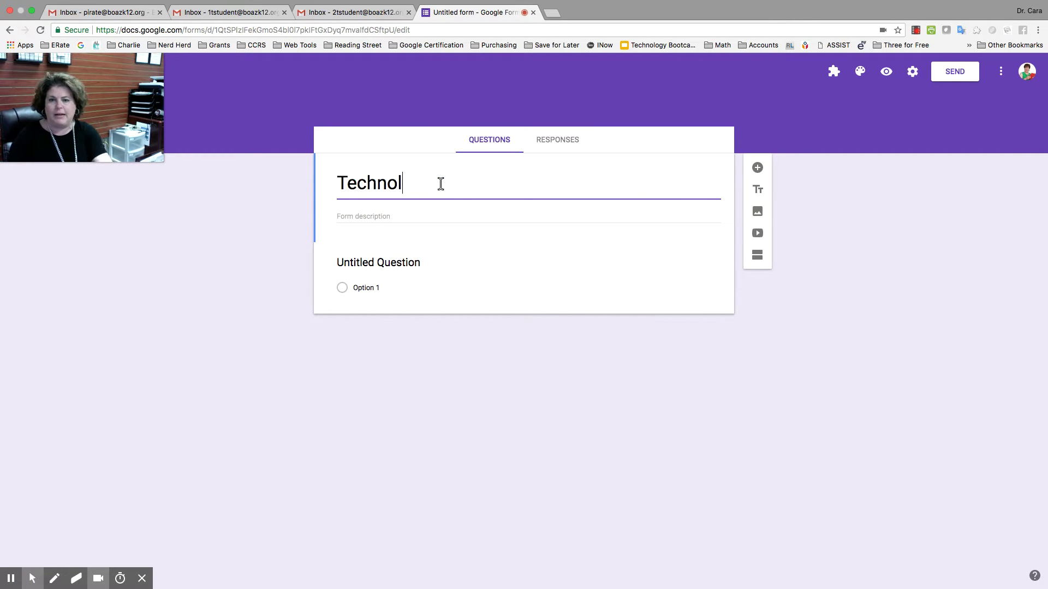
pyautogui.write('ogy Purchases')
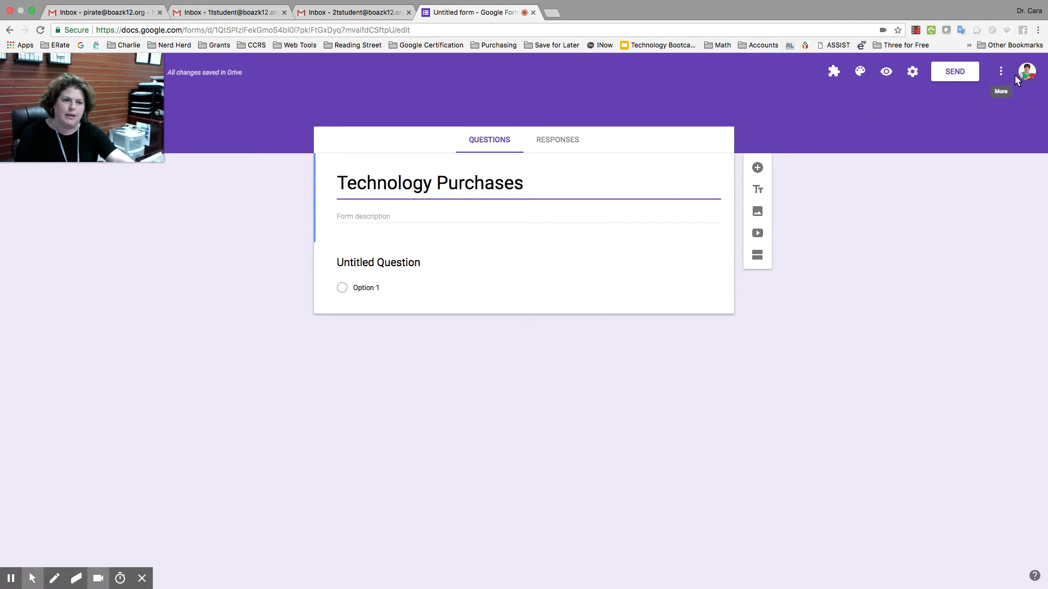
# Search the form's Add-ons store for 'form approvals'
pyautogui.click(1001, 71)
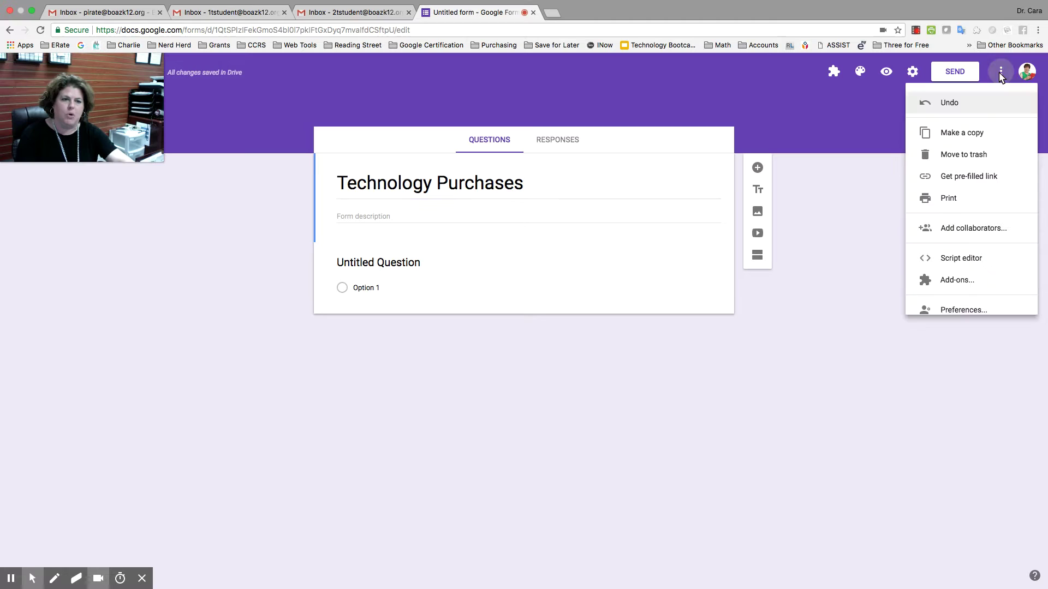
pyautogui.click(948, 282)
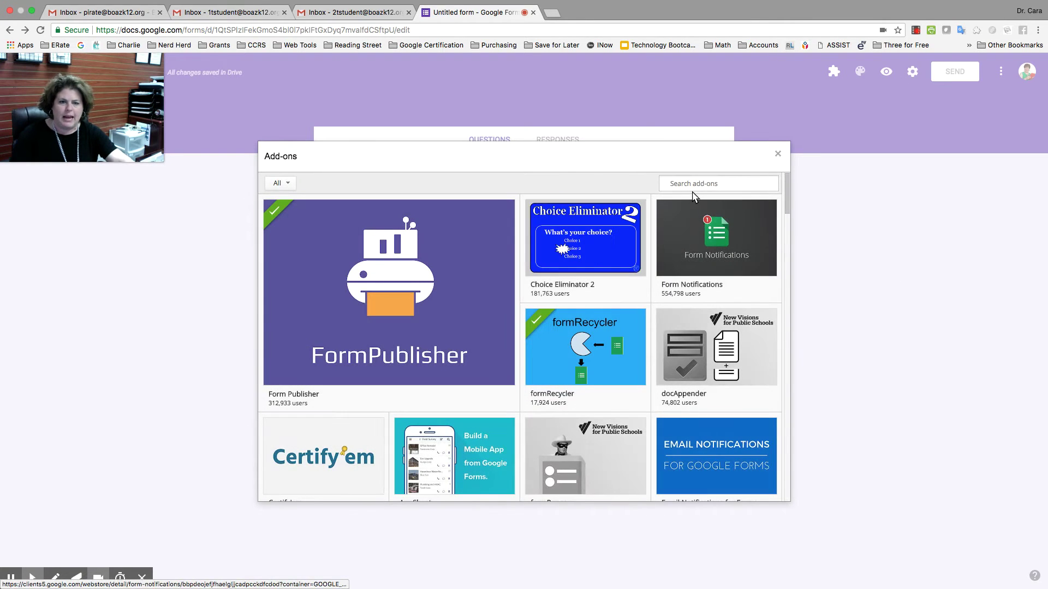
pyautogui.write('form approvals')
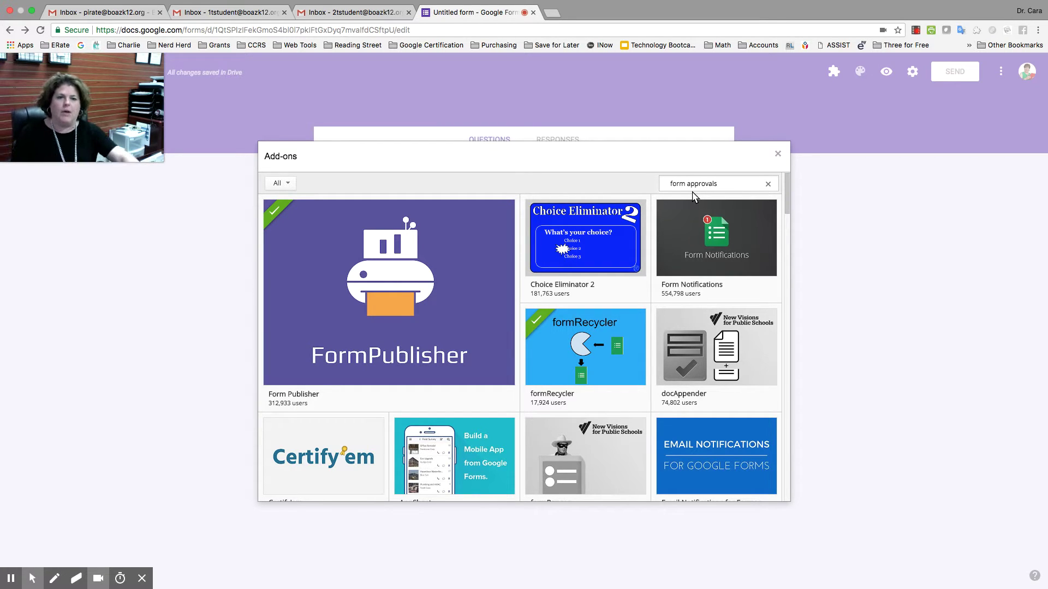
pyautogui.press('Return')
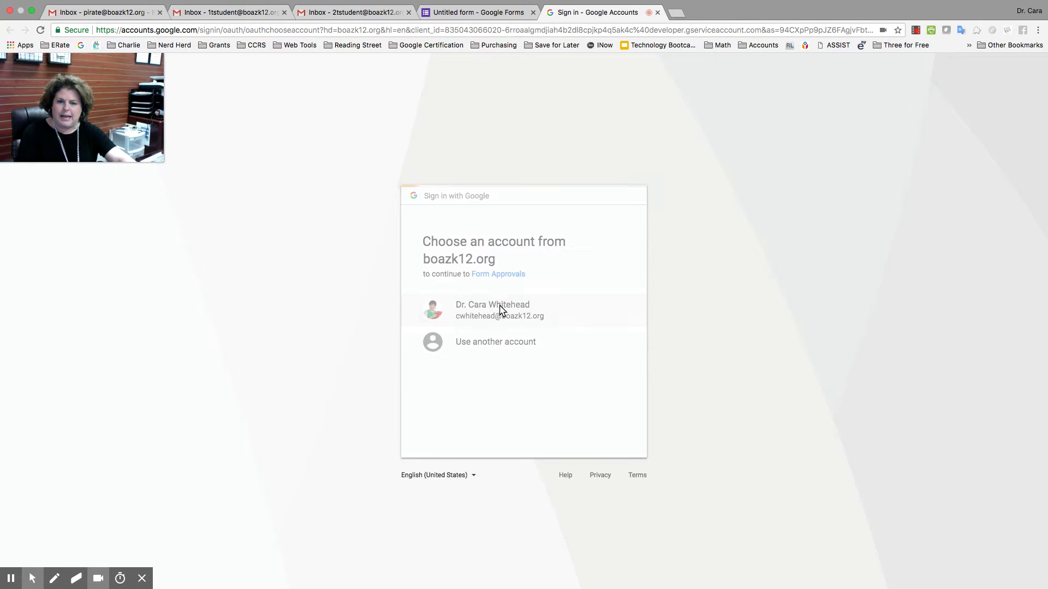
# Choose the school account and allow Form Approvals access to it
pyautogui.click(501, 309)
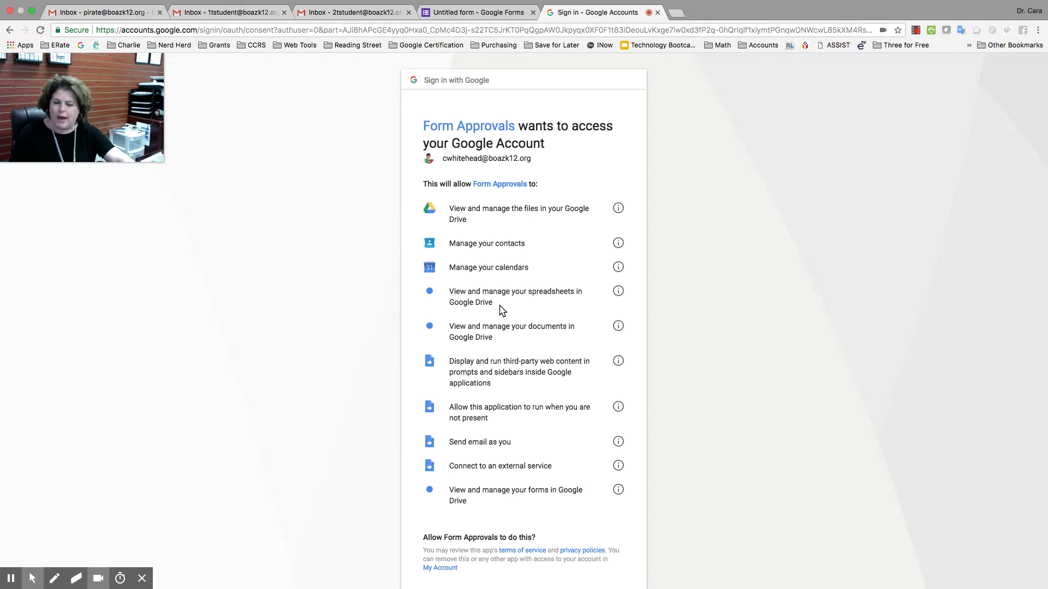
pyautogui.scroll(-3, 524, 374)
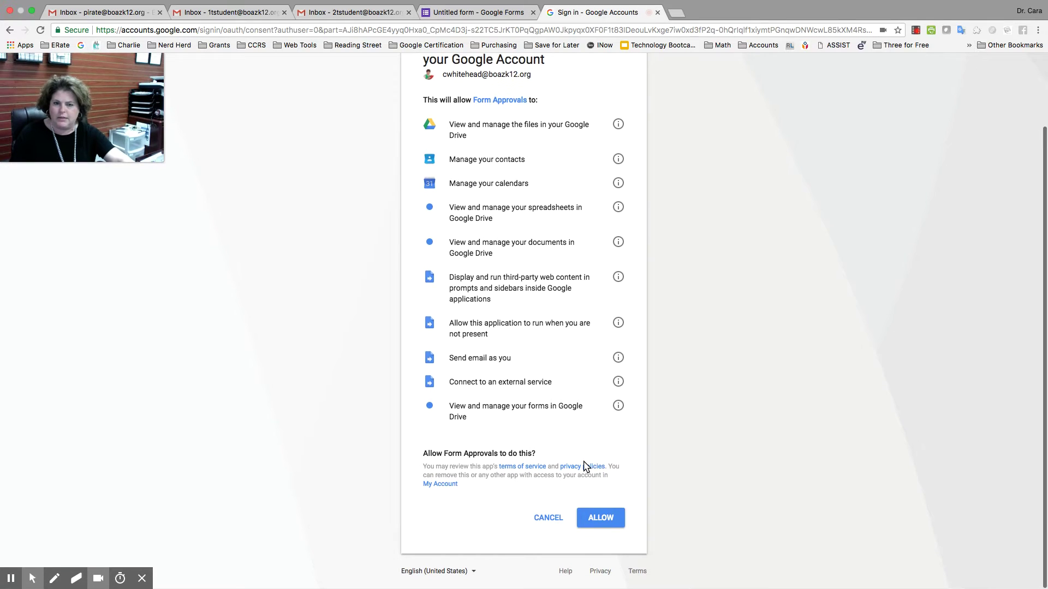
pyautogui.click(594, 525)
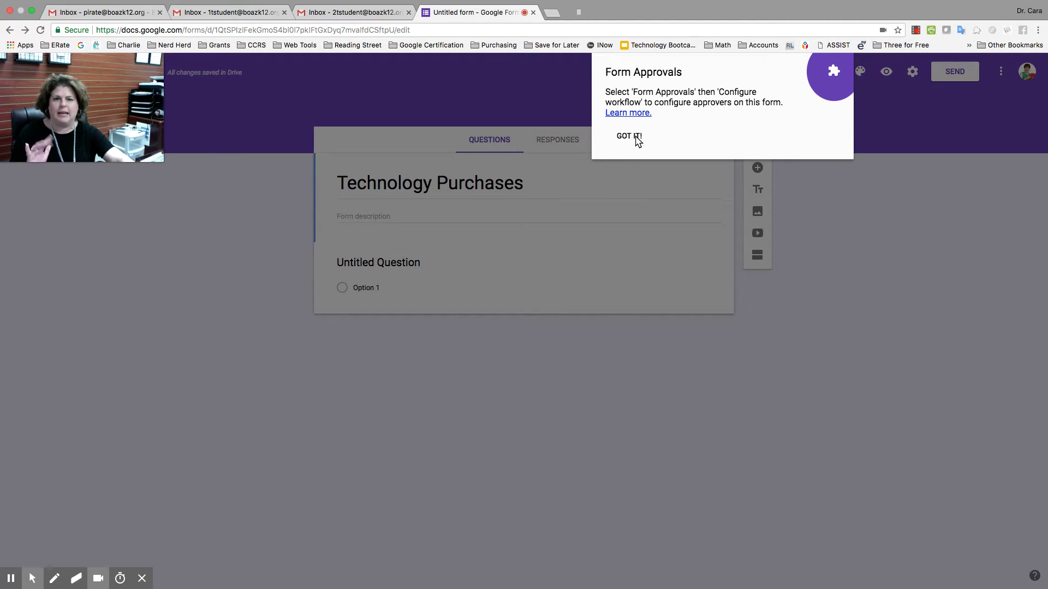
# Dismiss the Form Approvals tip and select the Untitled Question card for editing
pyautogui.click(633, 136)
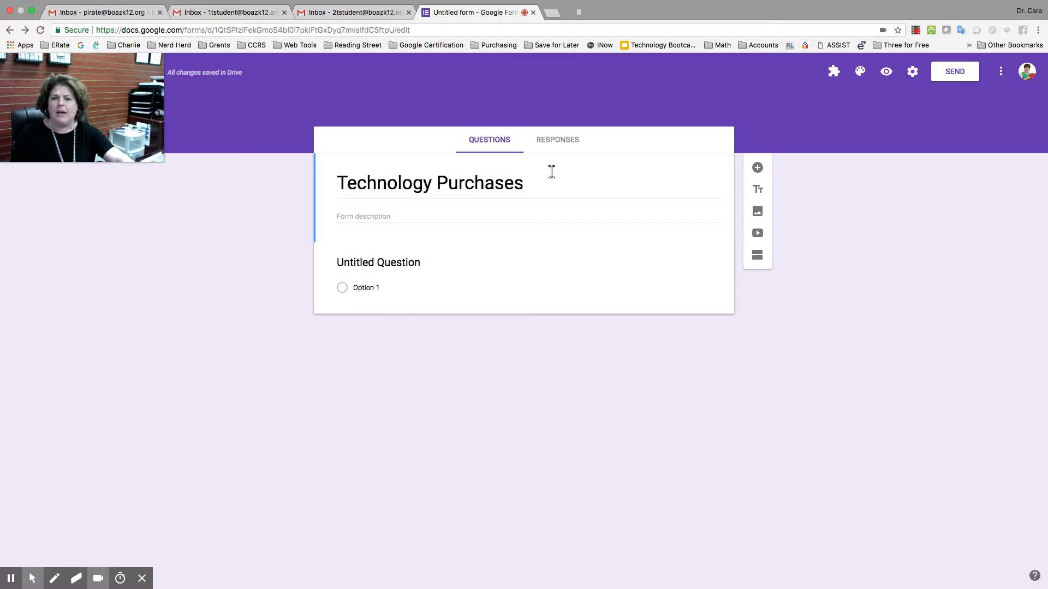
pyautogui.click(426, 262)
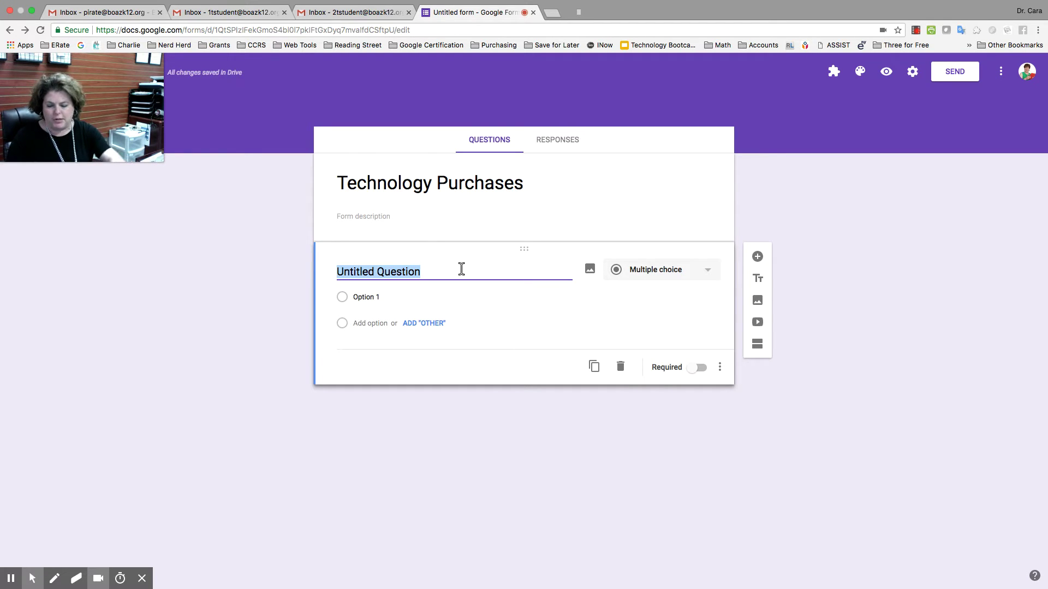
# Title the first question 'Name' and keep it as Short answer
pyautogui.write('Name')
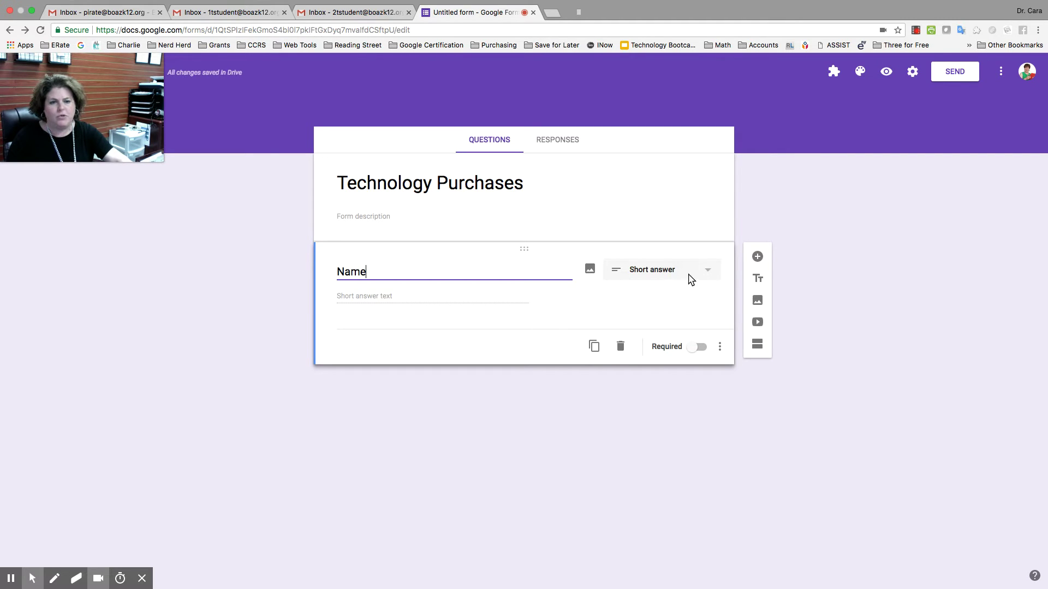
pyautogui.click(690, 279)
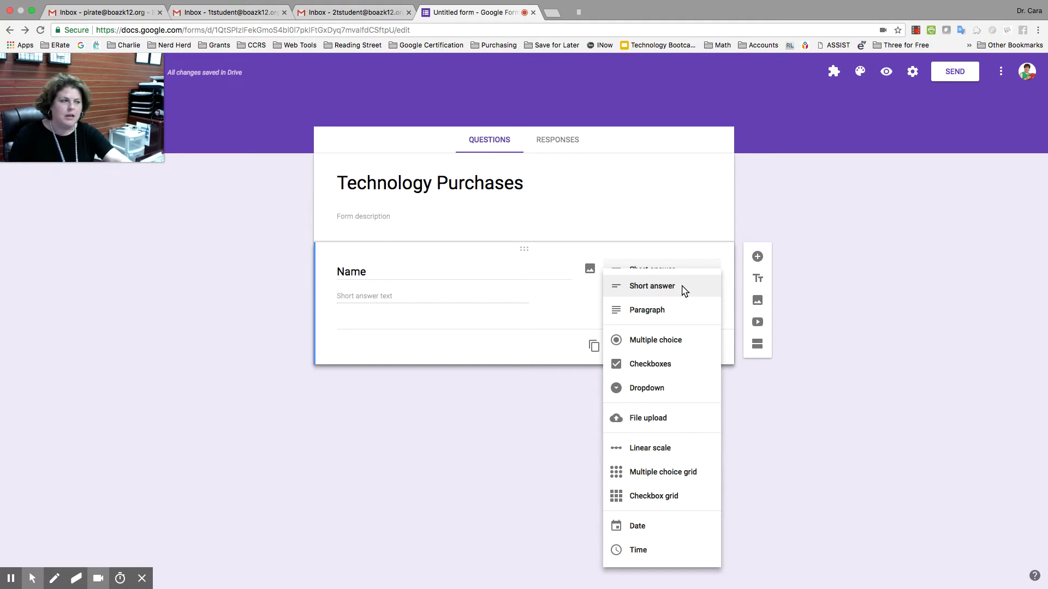
pyautogui.click(683, 289)
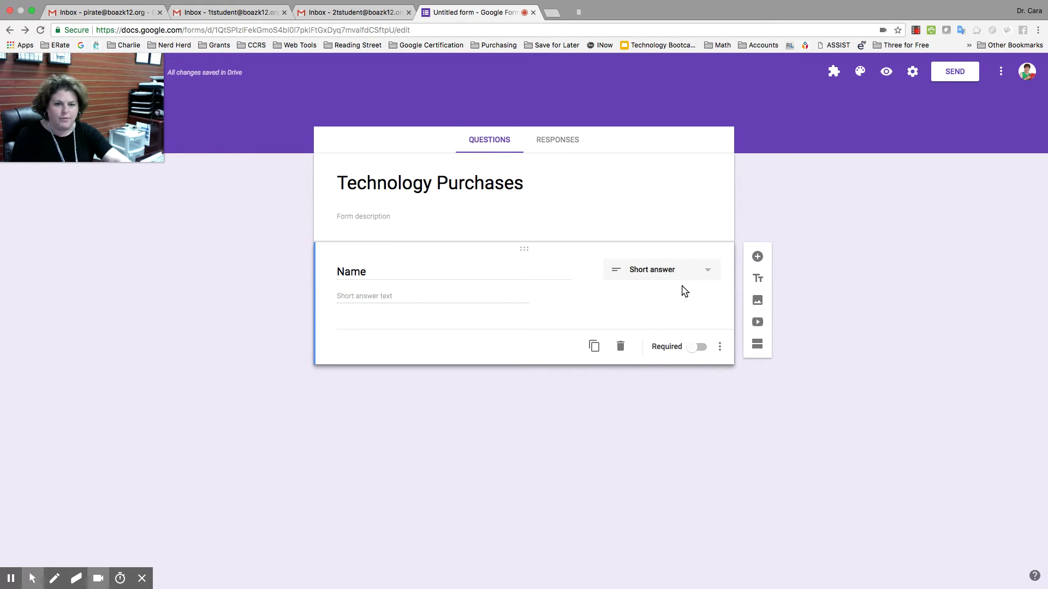
# Add a Checkboxes question 'School' with options BES, CES and BIS
pyautogui.click(756, 257)
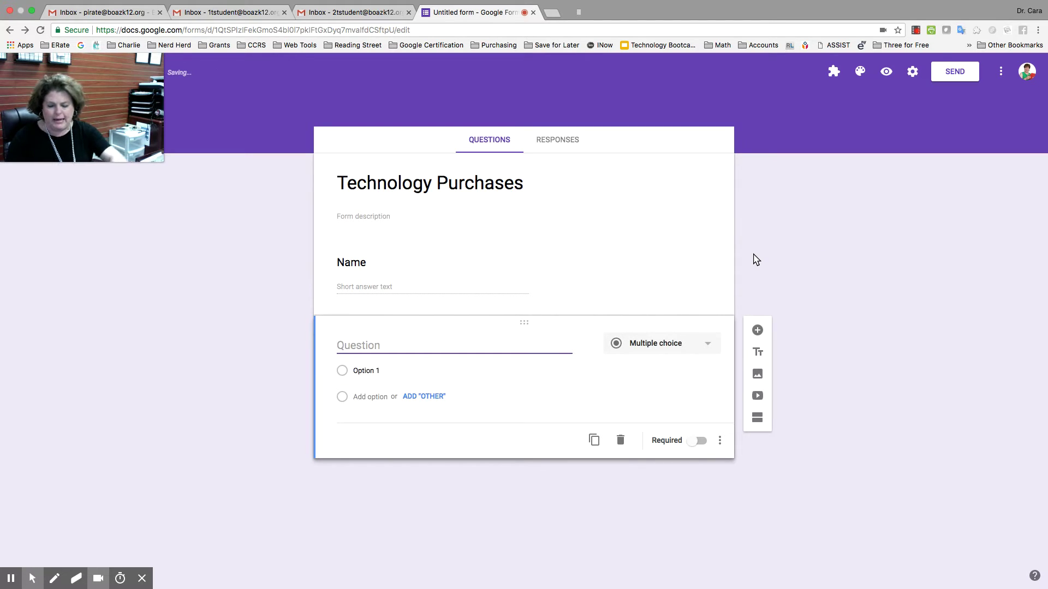
pyautogui.write('School')
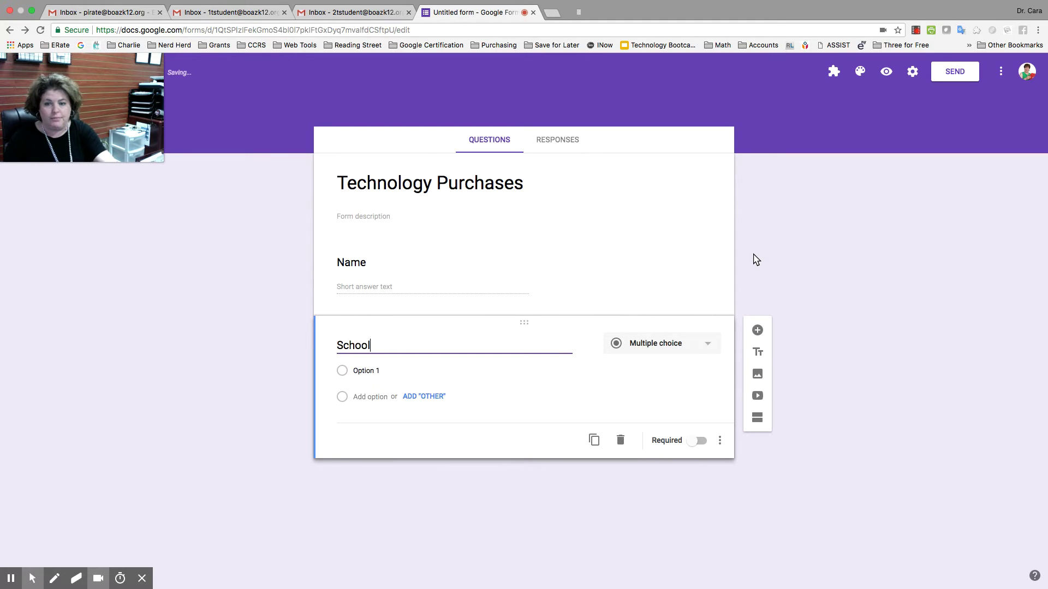
pyautogui.click(700, 343)
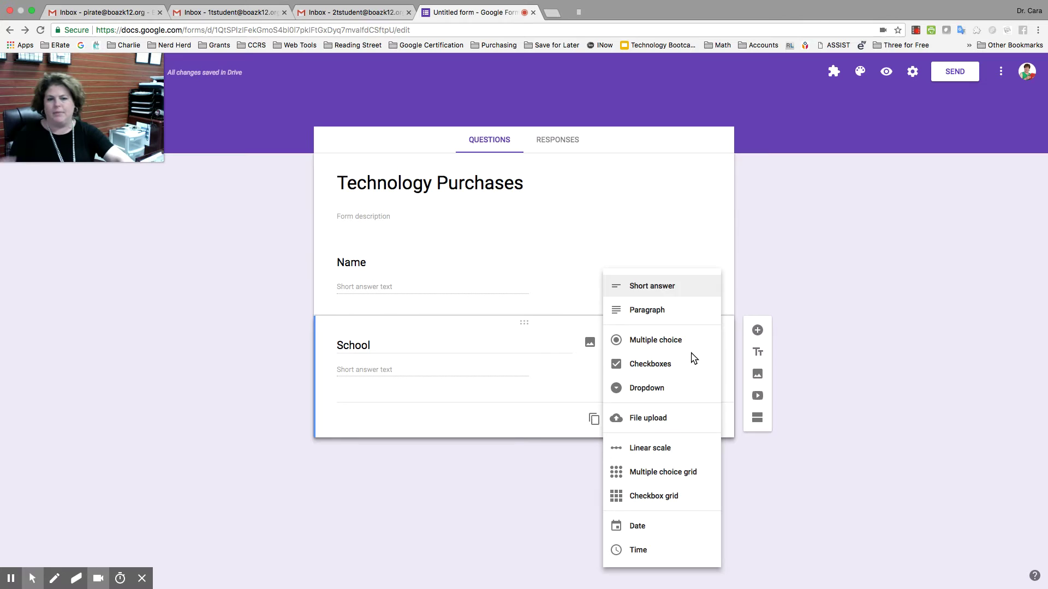
pyautogui.click(679, 367)
pyautogui.click(401, 368)
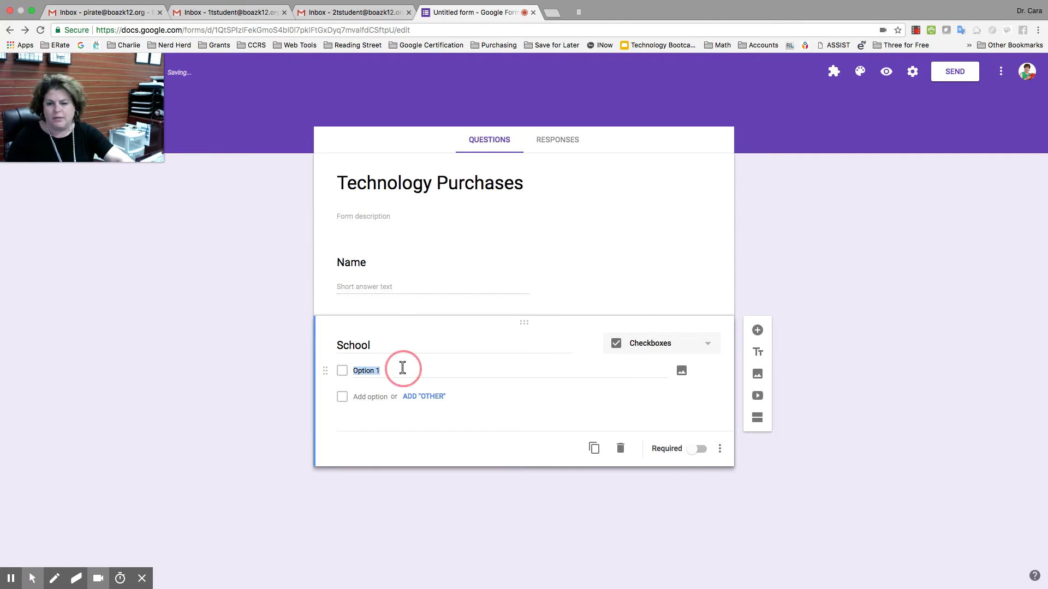
pyautogui.write('BES')
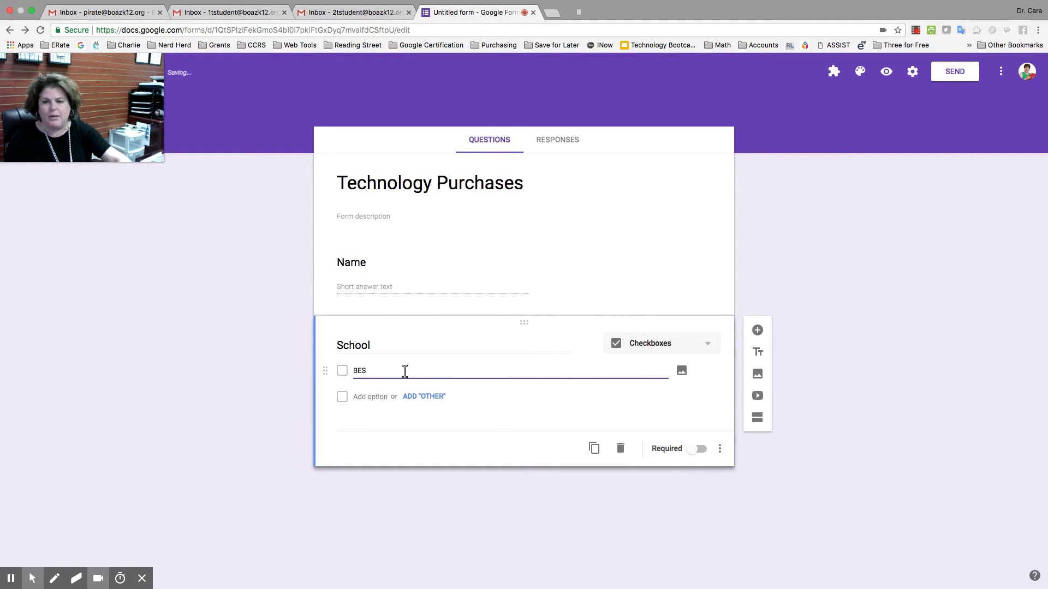
pyautogui.click(360, 396)
pyautogui.write('qES')
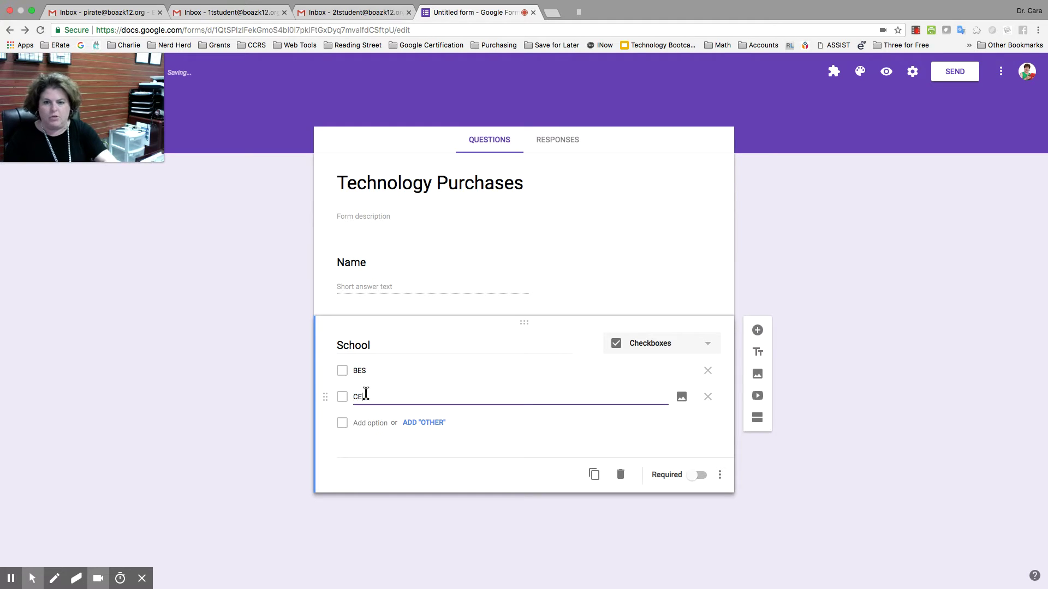
pyautogui.click(371, 424)
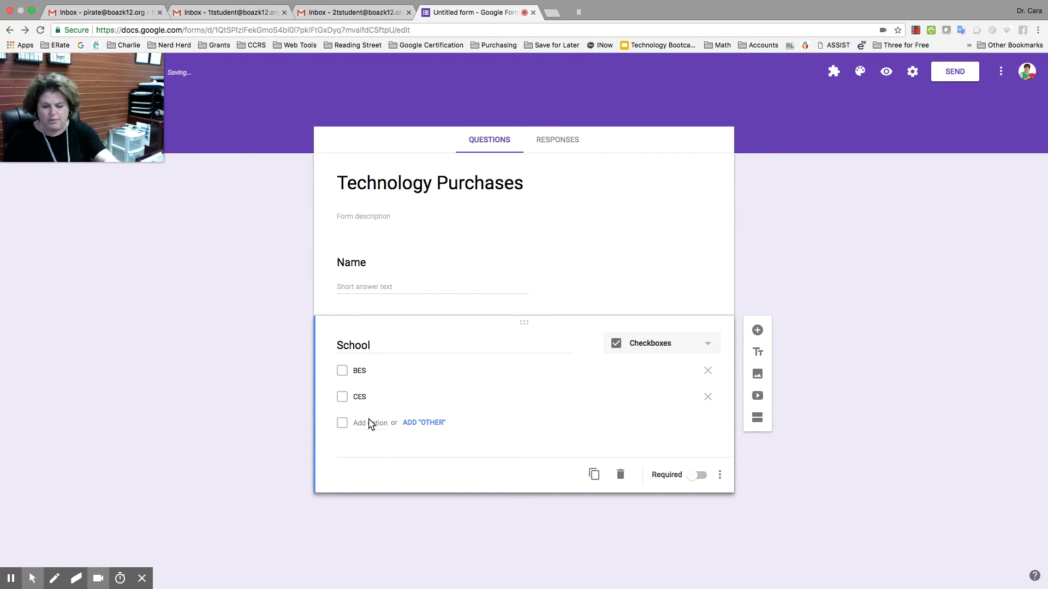
pyautogui.click(380, 423)
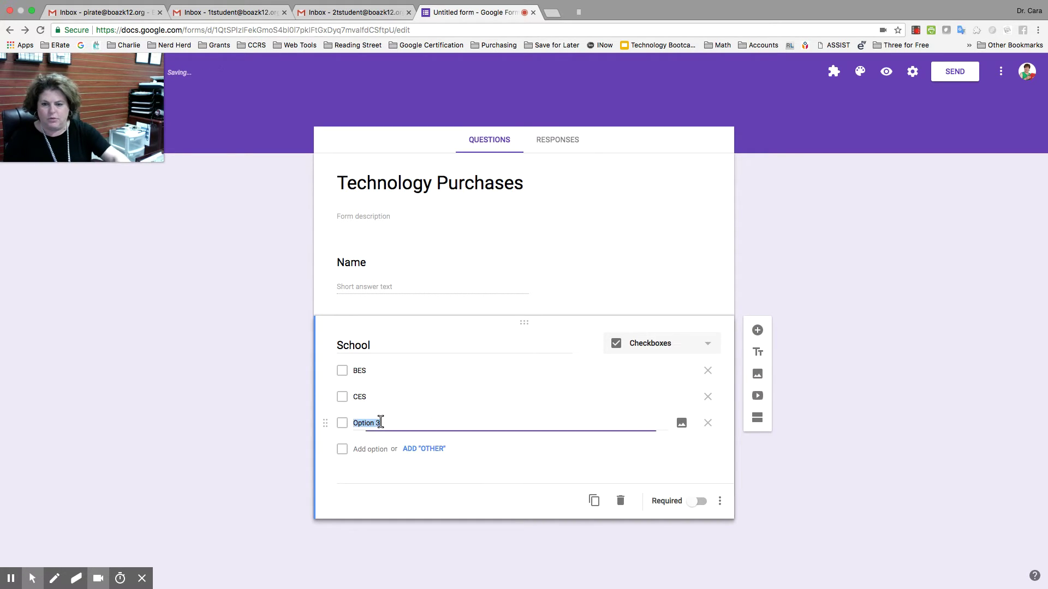
pyautogui.write('BIS')
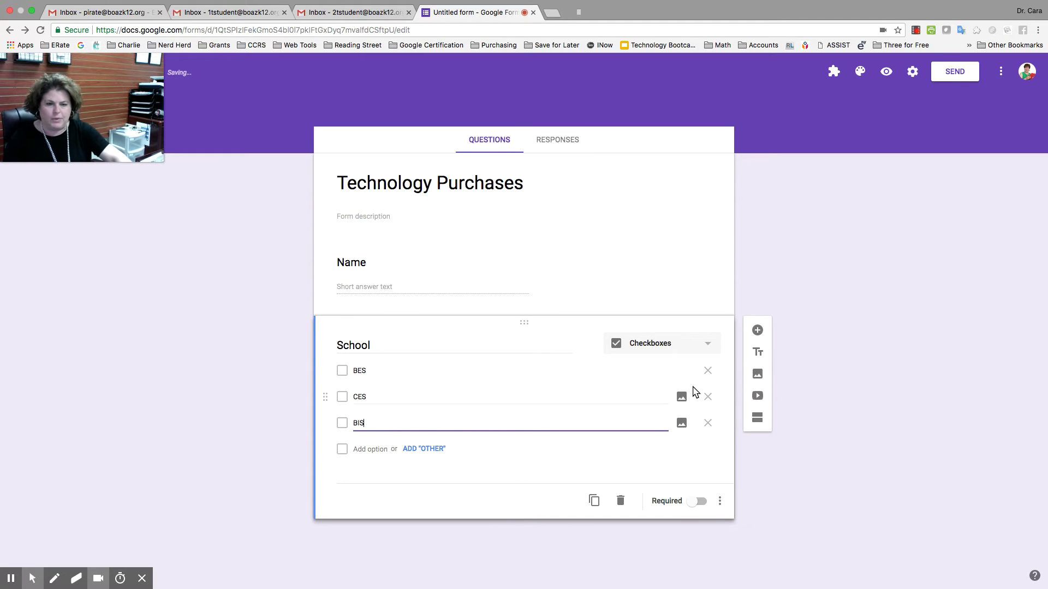
# Add short-answer questions 'Amount of Purchase' and 'Item of purchase' below School
pyautogui.click(757, 330)
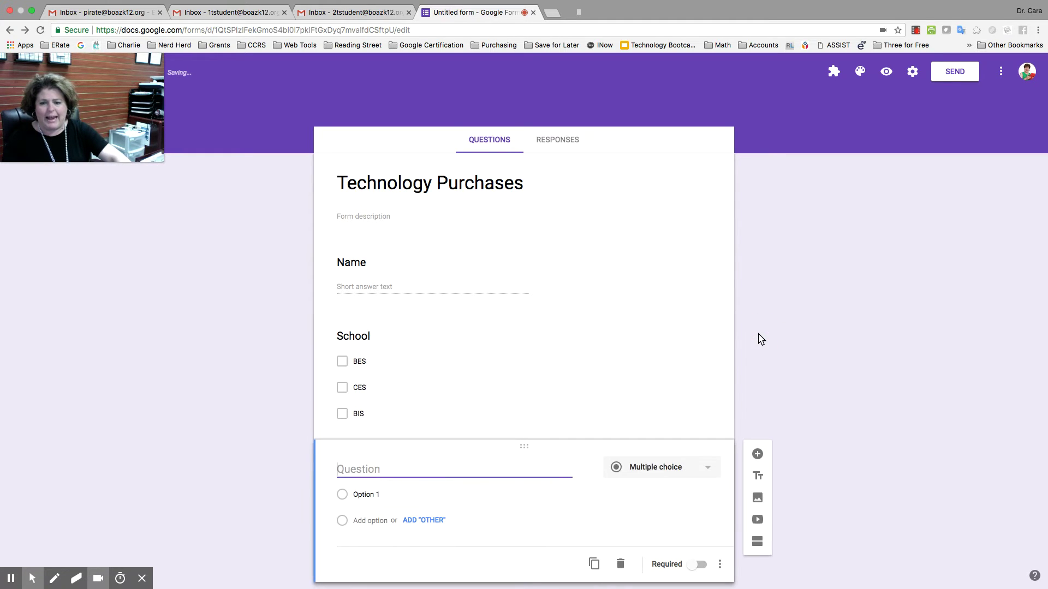
pyautogui.write('Amount ')
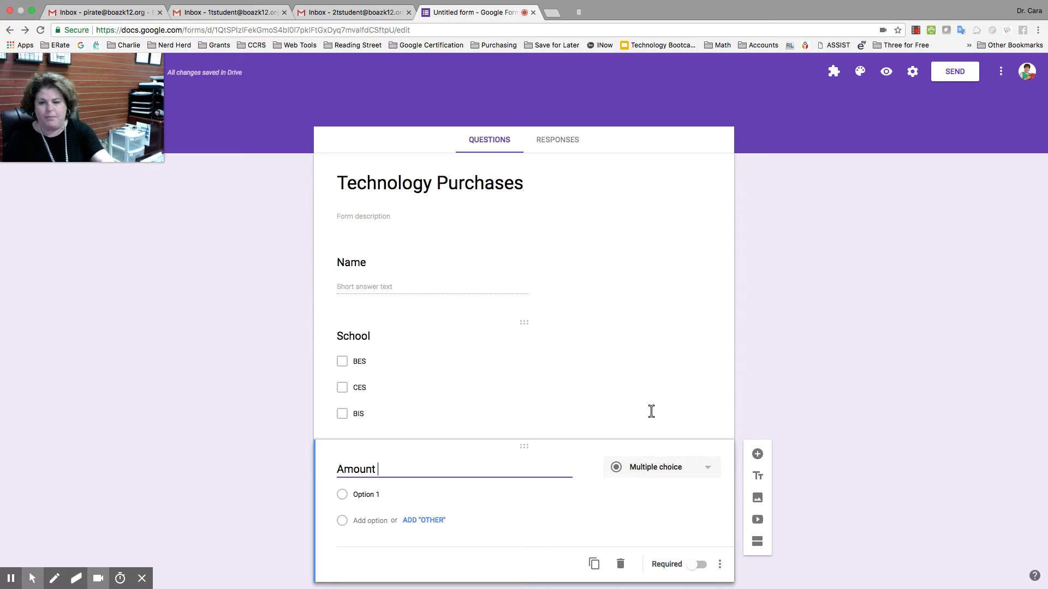
pyautogui.write('of Purchase')
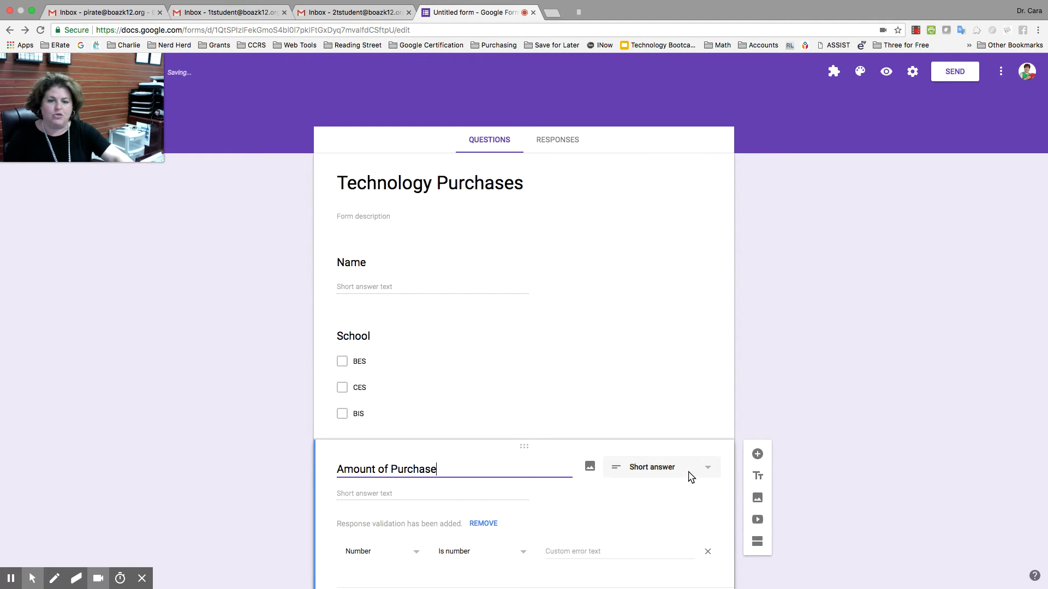
pyautogui.click(757, 454)
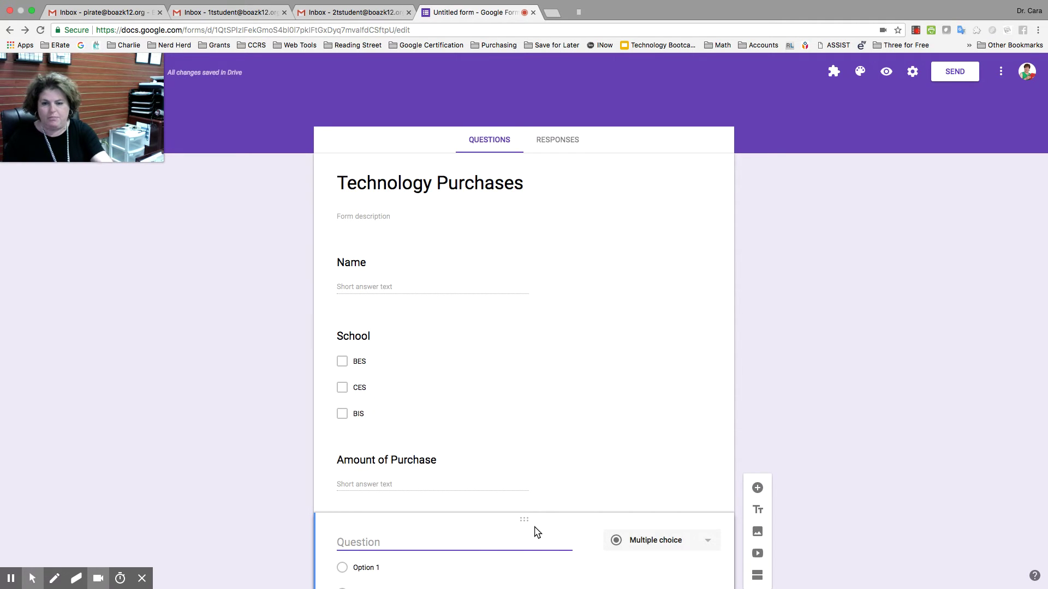
pyautogui.write('Pur')
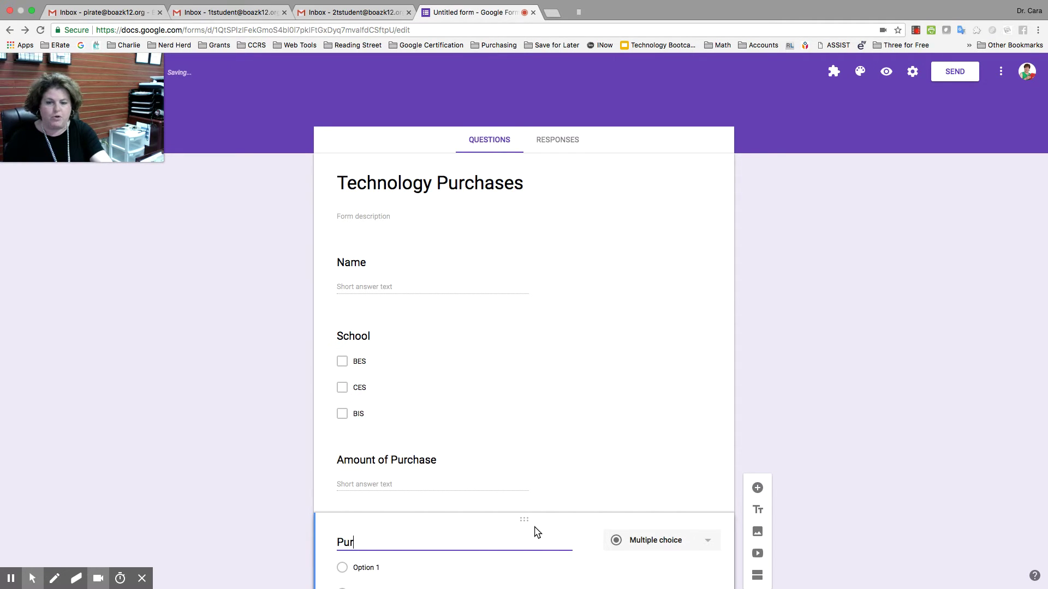
pyautogui.write('chase')
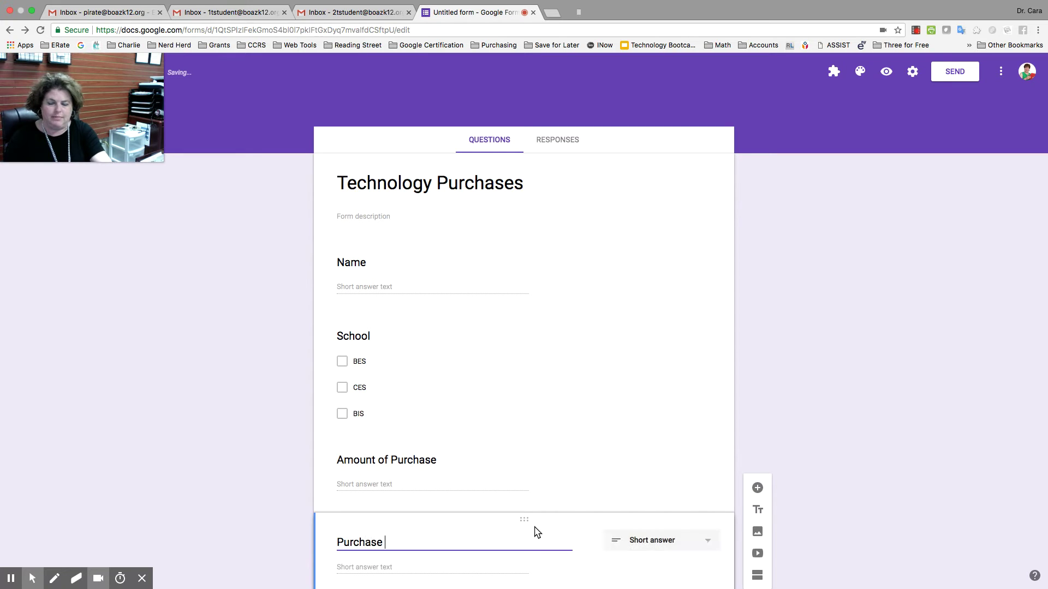
pyautogui.press('BackSpace')
pyautogui.press('BackSpace')
pyautogui.press('BackSpace')
pyautogui.press('BackSpace')
pyautogui.press('BackSpace')
pyautogui.press('BackSpace')
pyautogui.press('BackSpace')
pyautogui.press('BackSpace')
pyautogui.press('BackSpace')
pyautogui.write('Item ')
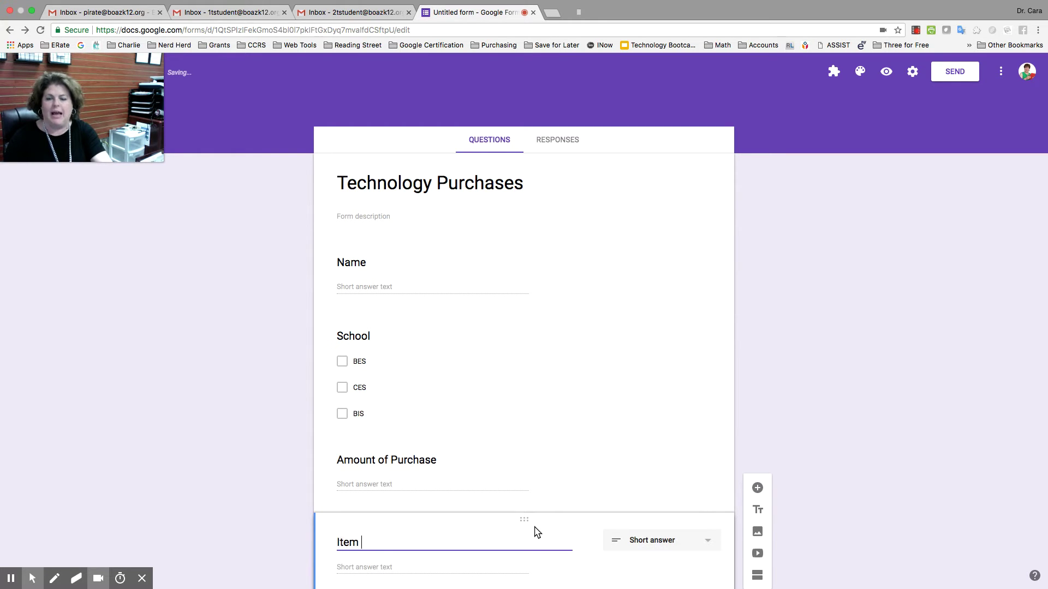
pyautogui.write('of purchase')
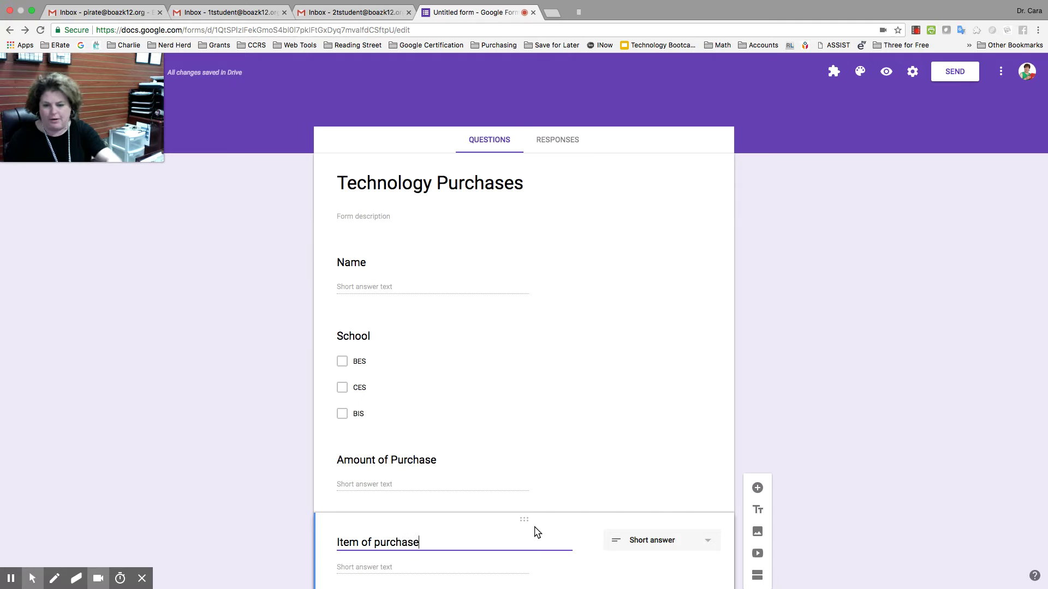
pyautogui.scroll(-3, 666, 516)
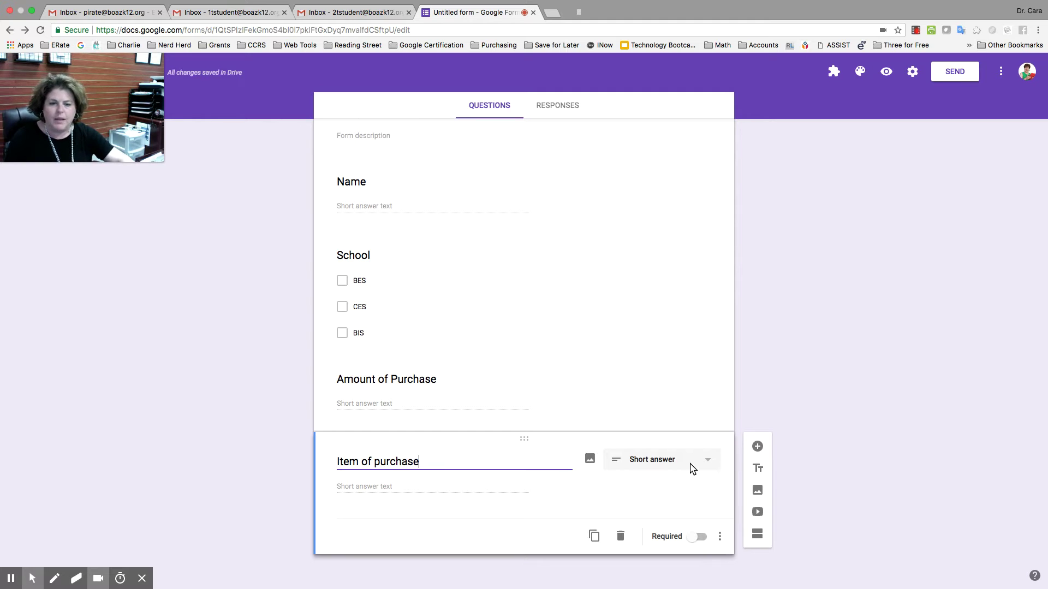
pyautogui.scroll(3, 843, 435)
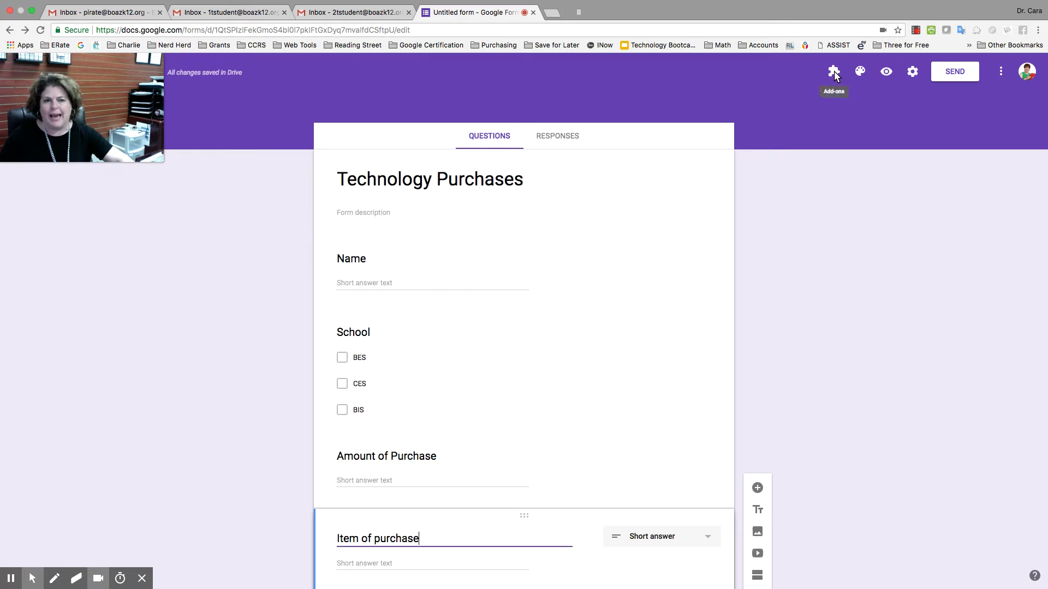
# Open the Form Approvals add-on's workflow configuration
pyautogui.click(834, 71)
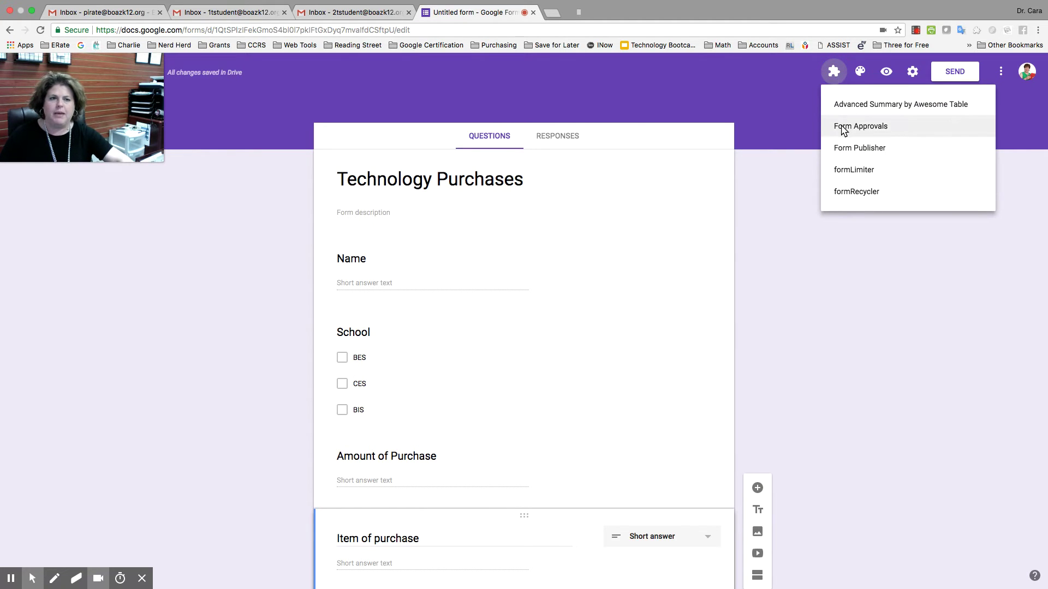
pyautogui.click(843, 127)
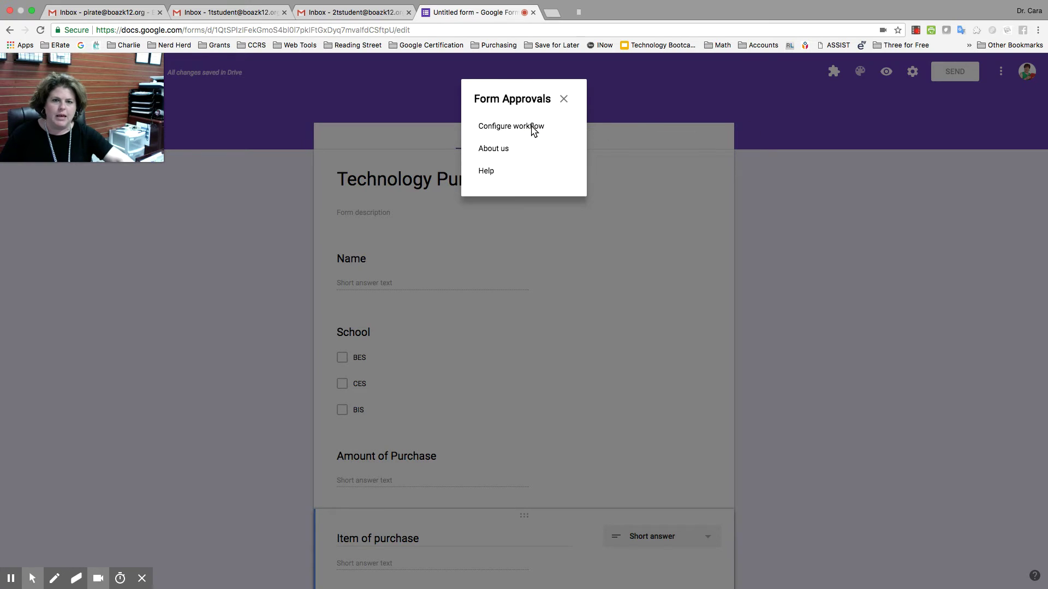
pyautogui.click(533, 128)
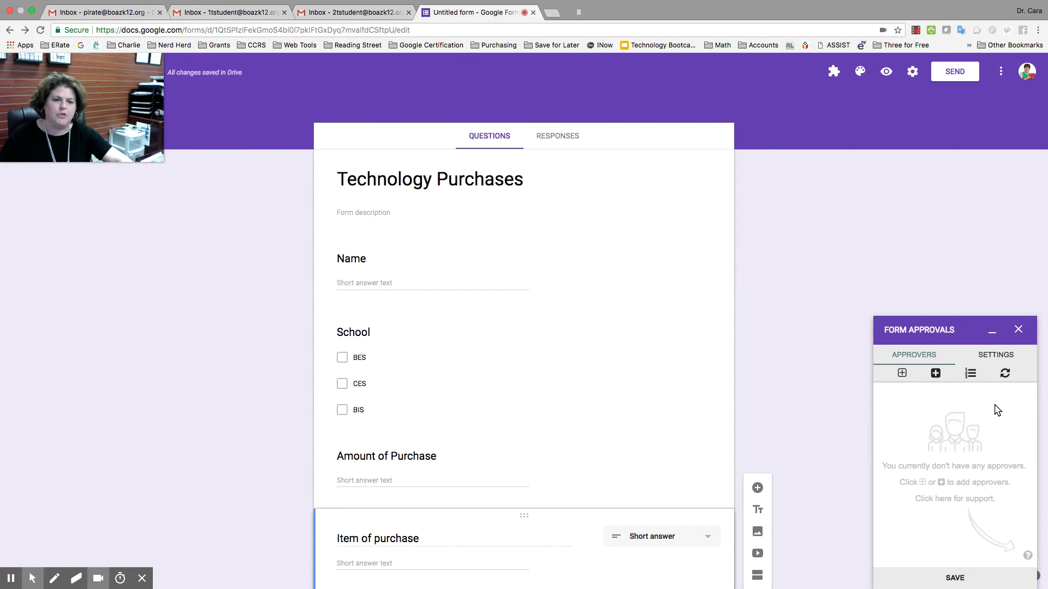
# Add the first two static approvers by their email addresses
pyautogui.click(902, 374)
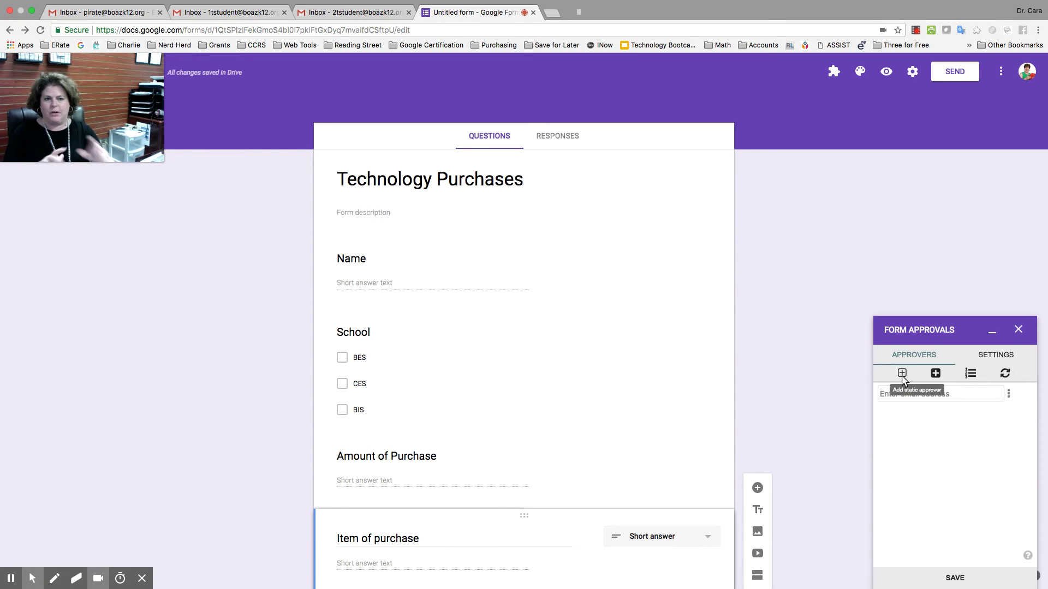
pyautogui.click(905, 393)
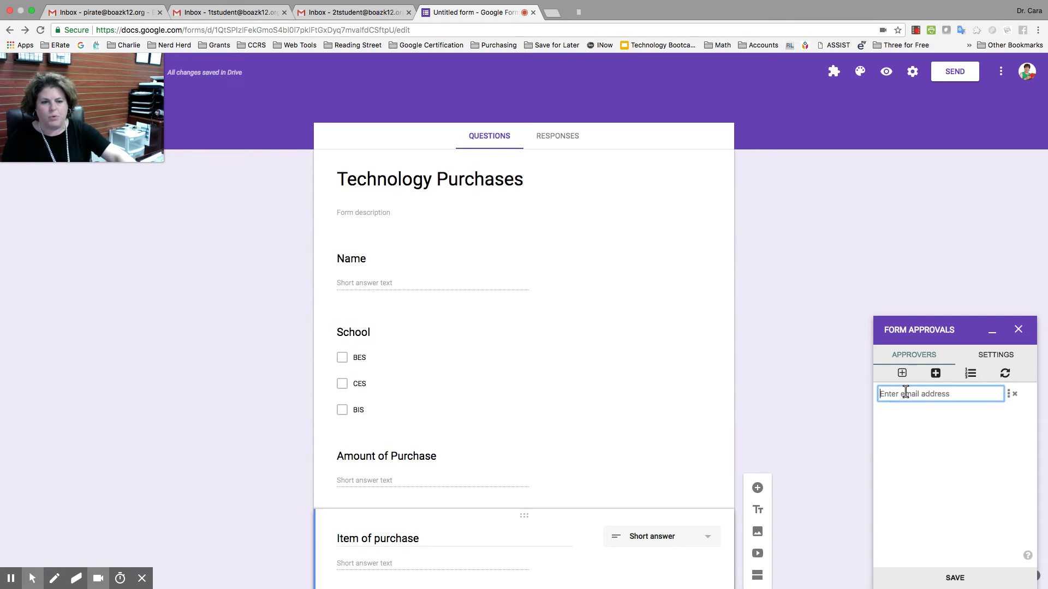
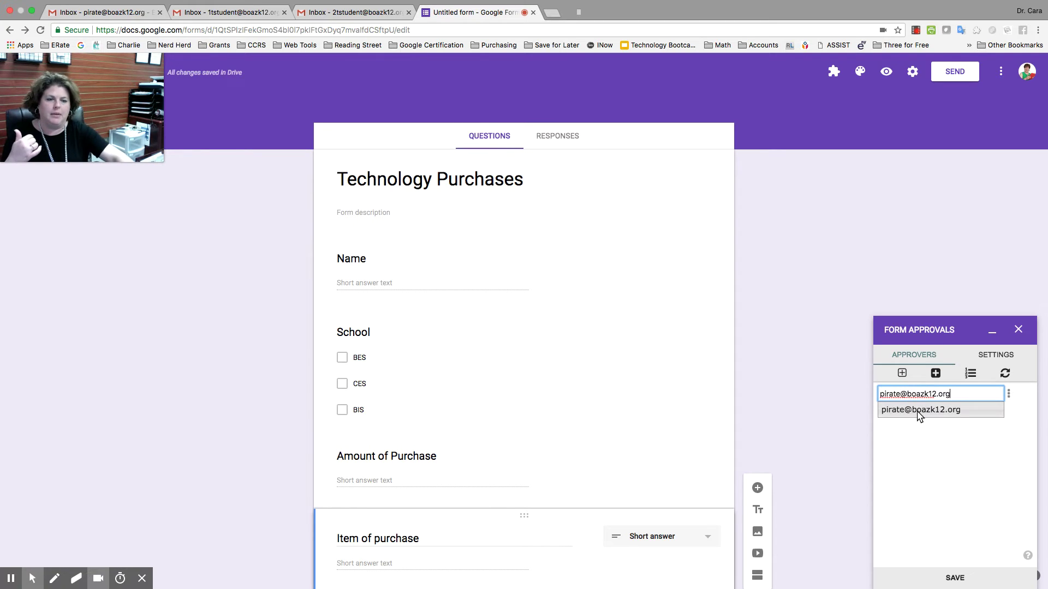
pyautogui.click(920, 413)
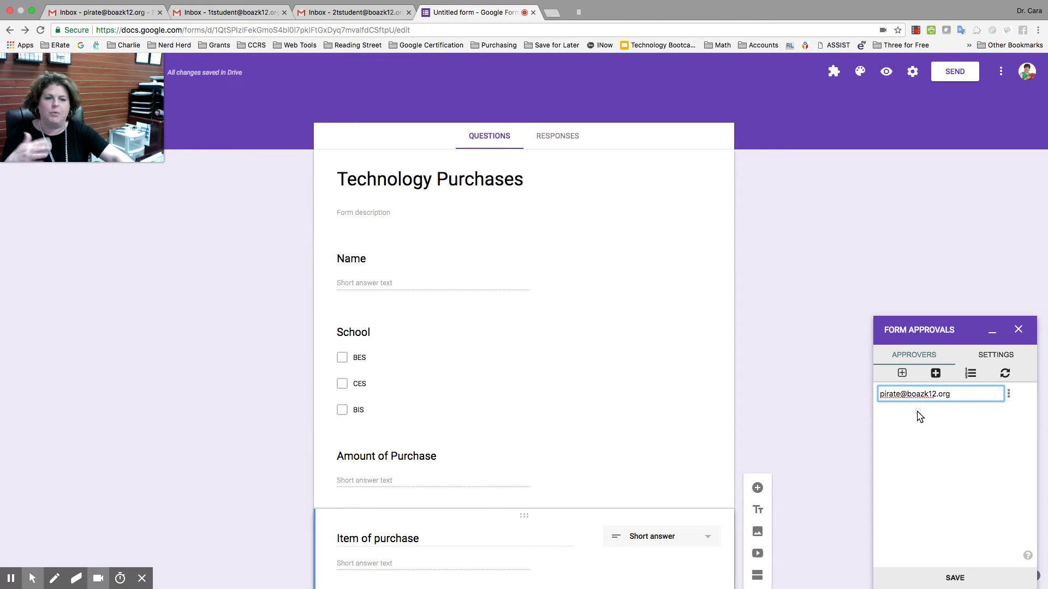
pyautogui.click(901, 373)
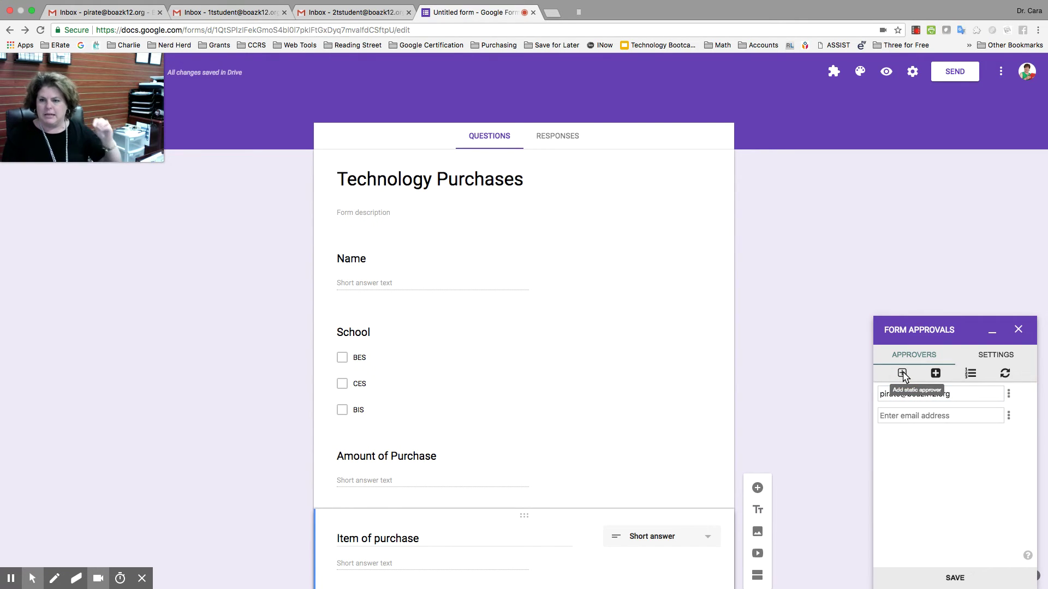
pyautogui.click(909, 414)
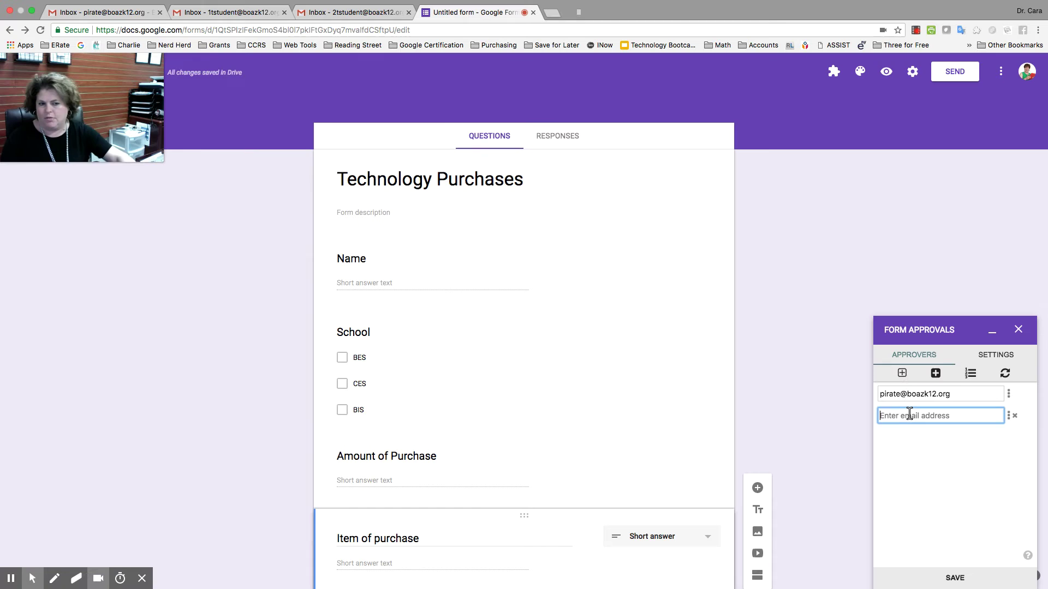
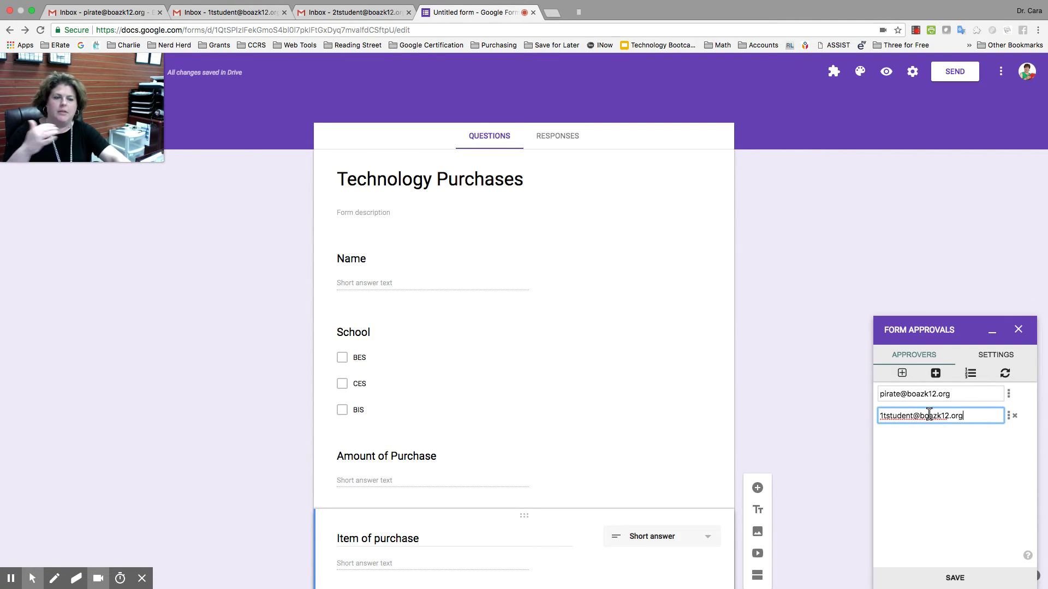
# Add the third and fourth approvers by their email addresses
pyautogui.click(903, 375)
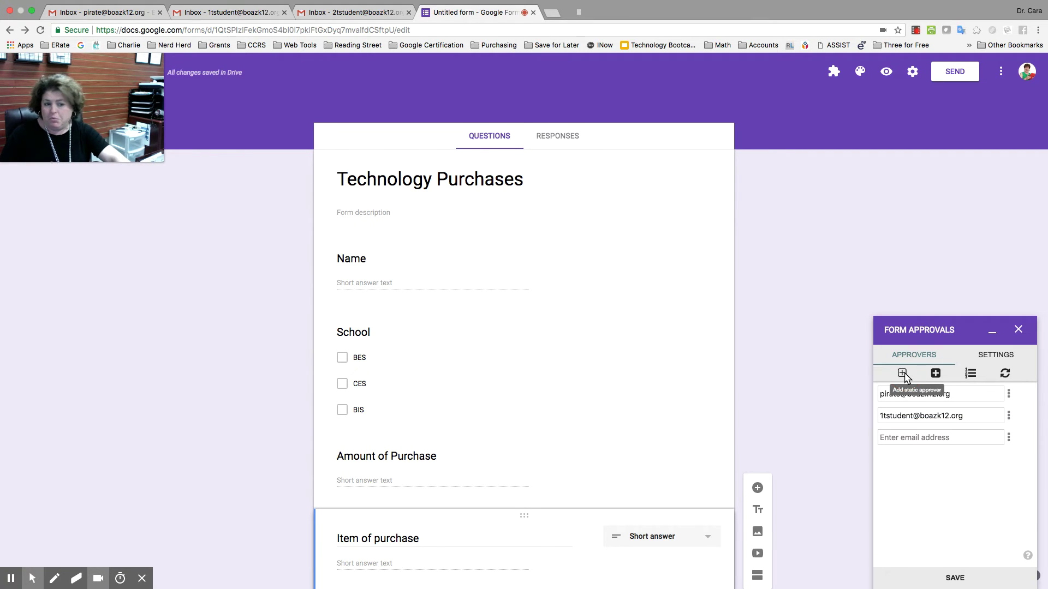
pyautogui.click(901, 438)
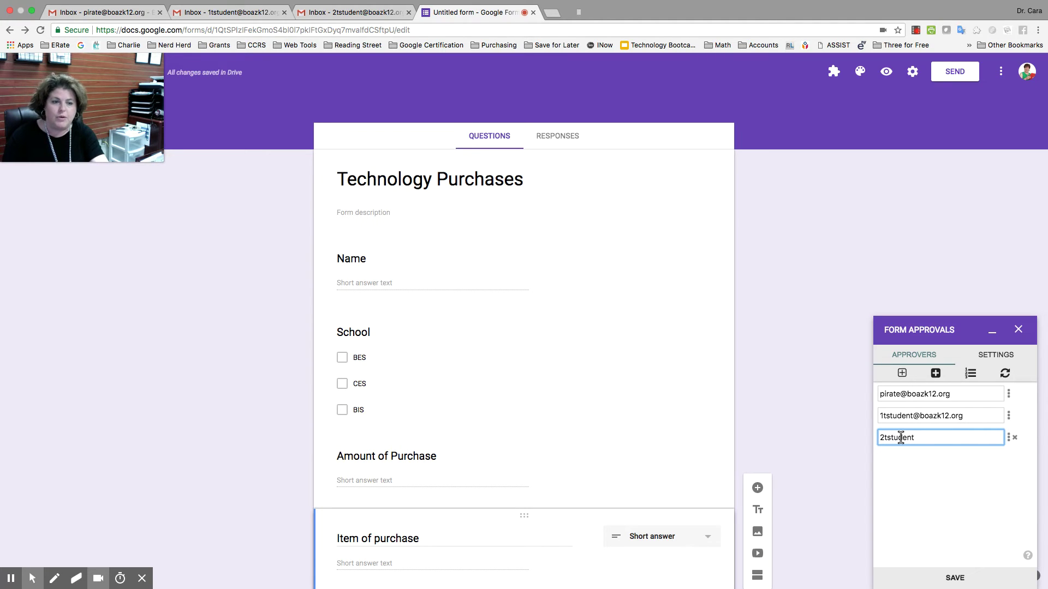
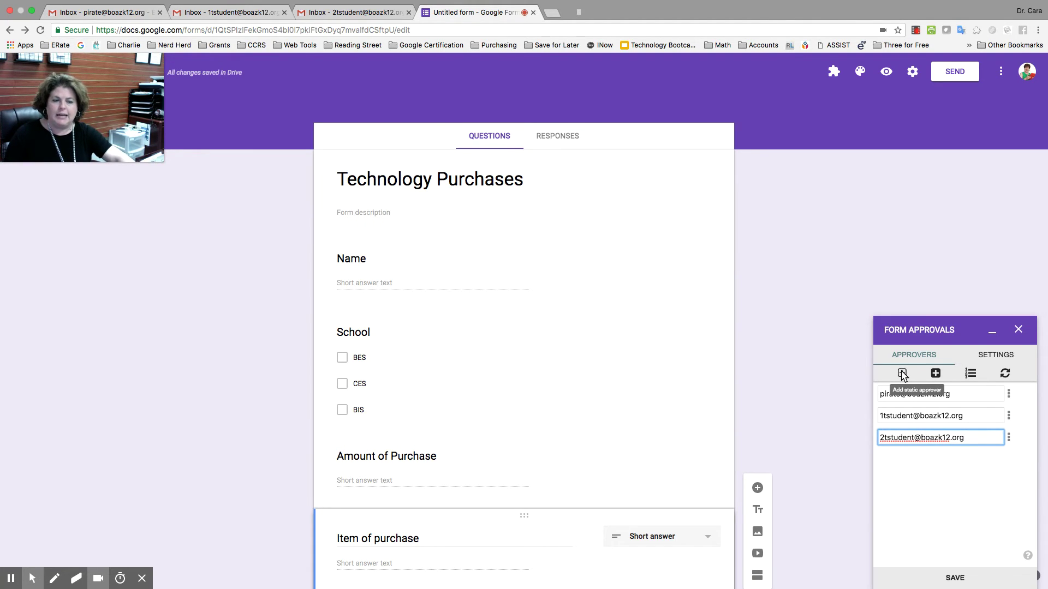
pyautogui.click(901, 374)
pyautogui.click(925, 461)
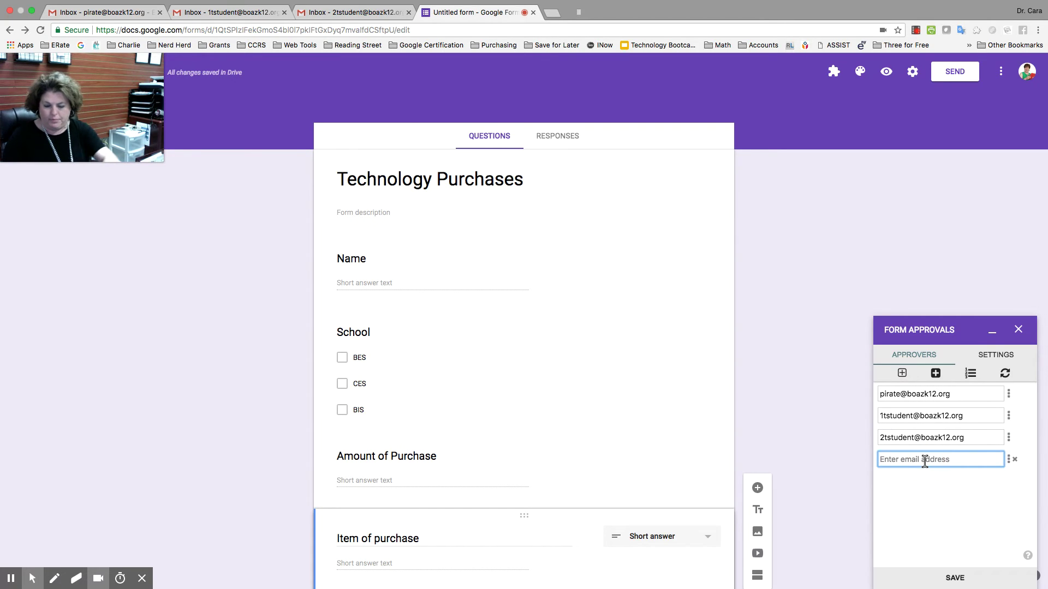
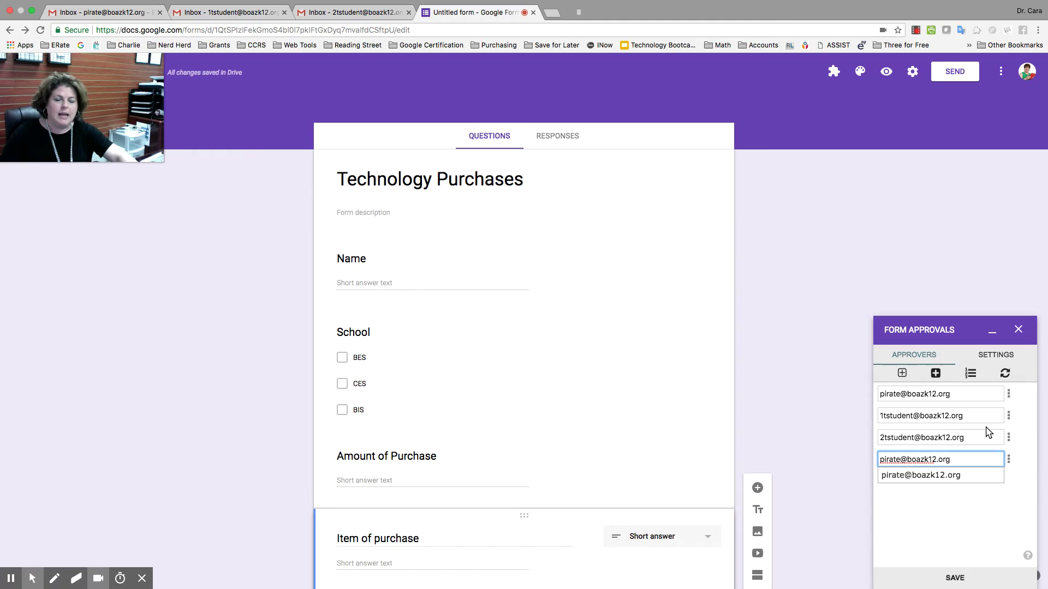
pyautogui.click(953, 478)
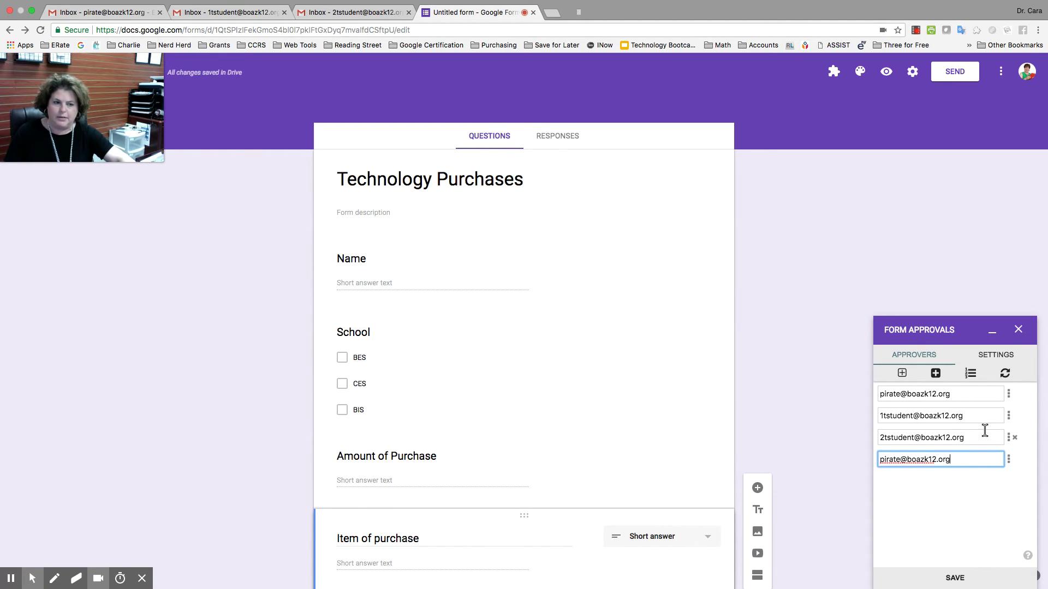
# Set an approving order, giving the second and third approvers orders 3 and 2
pyautogui.click(971, 374)
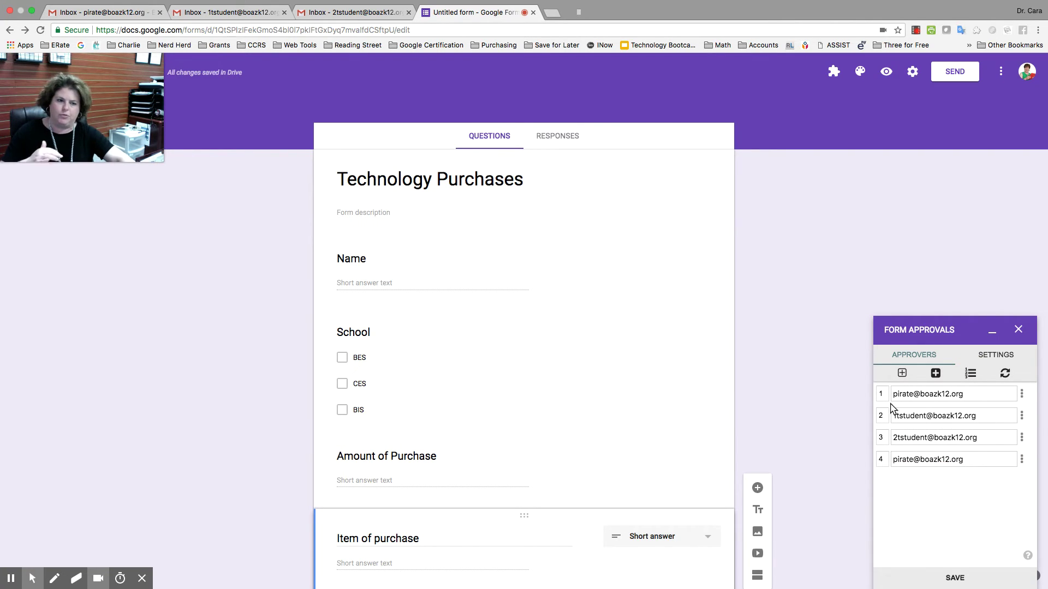
pyautogui.click(879, 415)
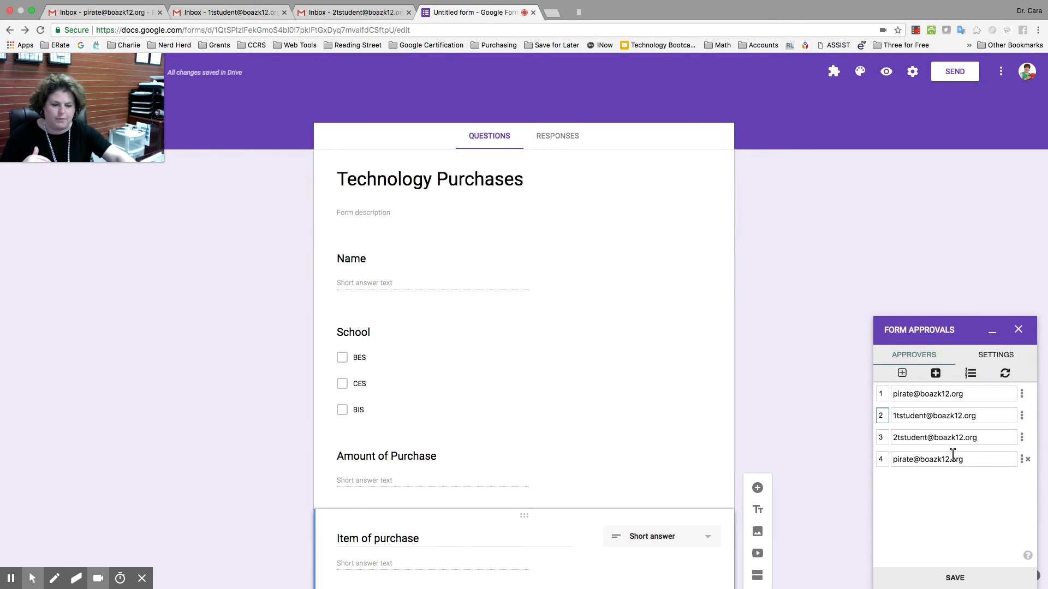
pyautogui.press('BackSpace')
pyautogui.write('3')
pyautogui.click(882, 437)
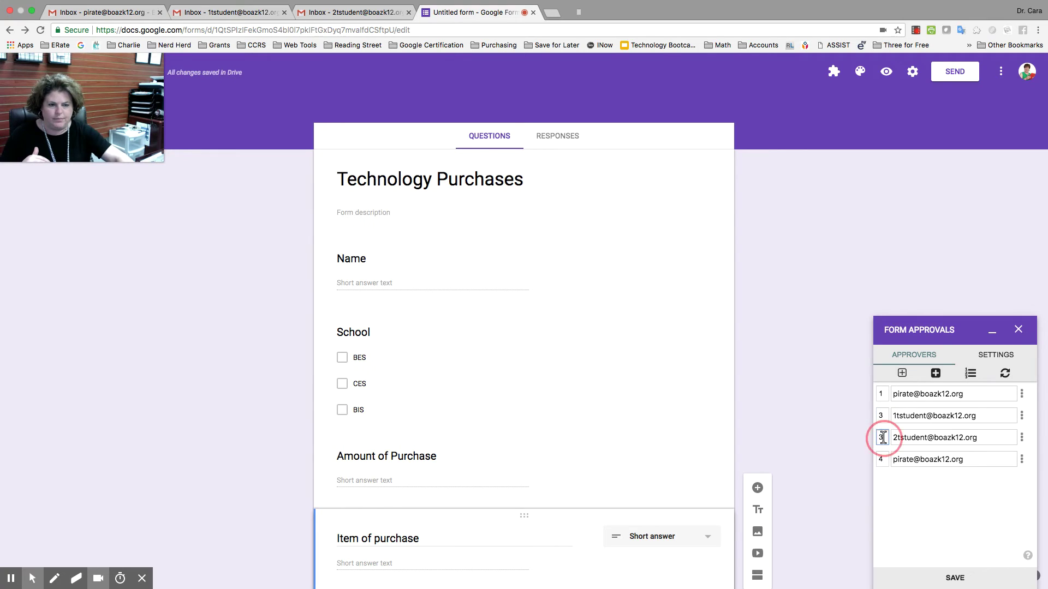
pyautogui.press('BackSpace')
pyautogui.write('2')
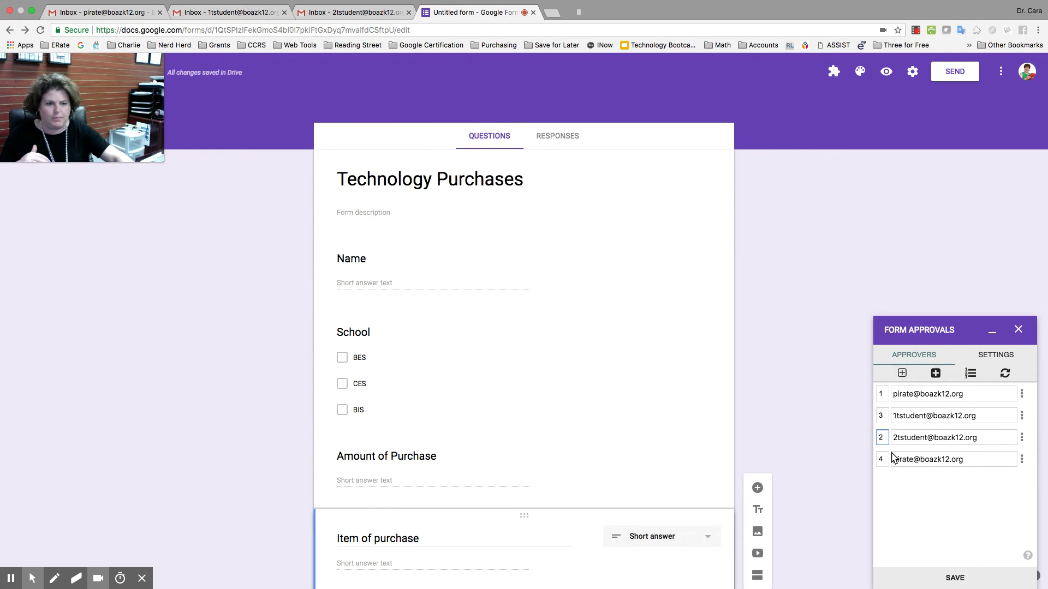
pyautogui.click(965, 493)
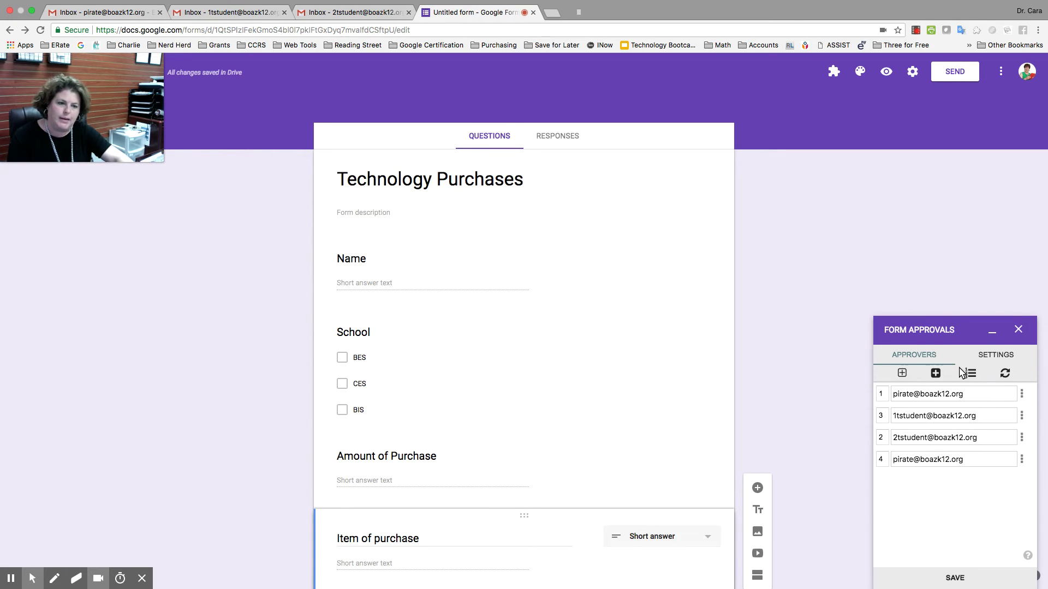
# Turn on 'Allow approvers to comment' in the Form Approvals general settings
pyautogui.click(986, 358)
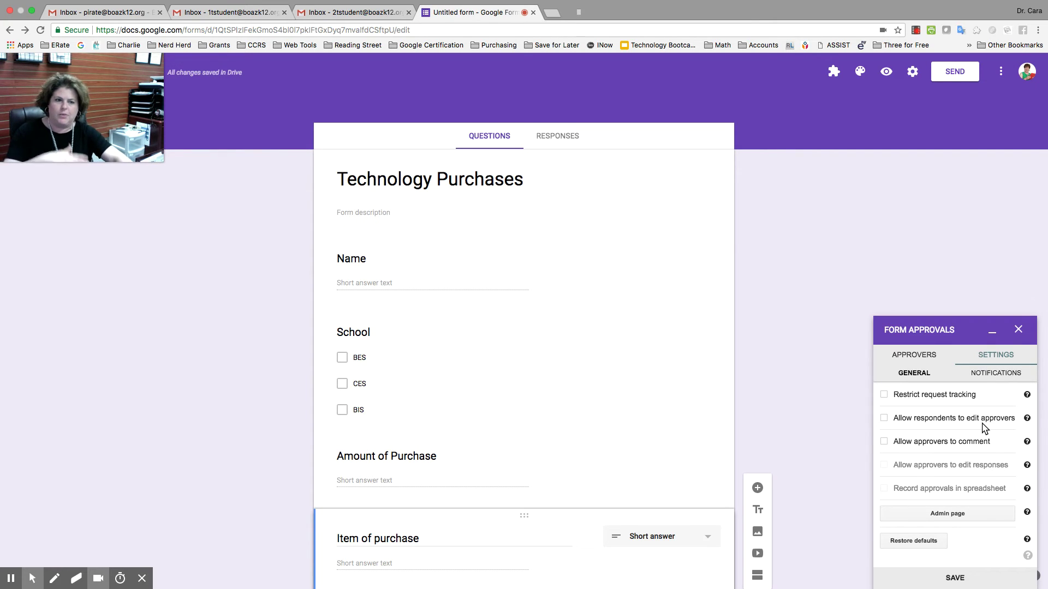
pyautogui.click(884, 441)
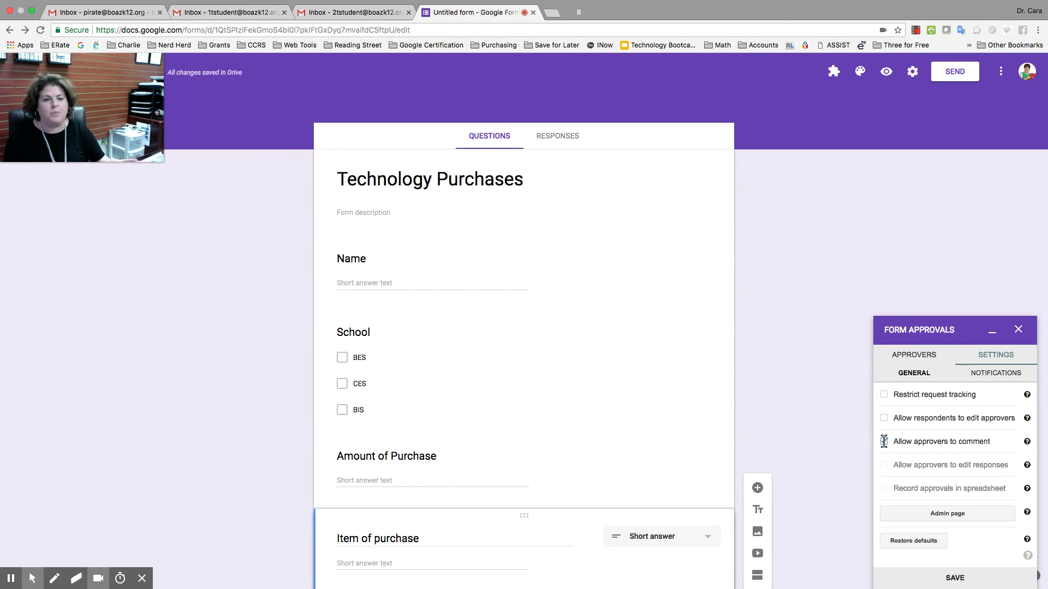
pyautogui.click(883, 441)
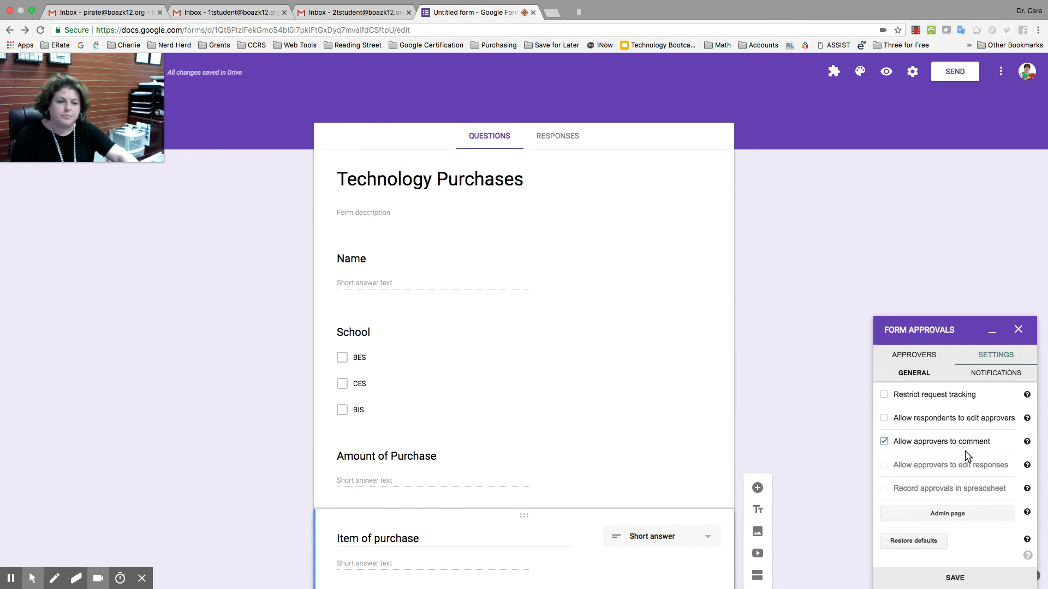
# Check 'Notify approvers' for workflow completion, save the settings, and close the panel
pyautogui.click(993, 376)
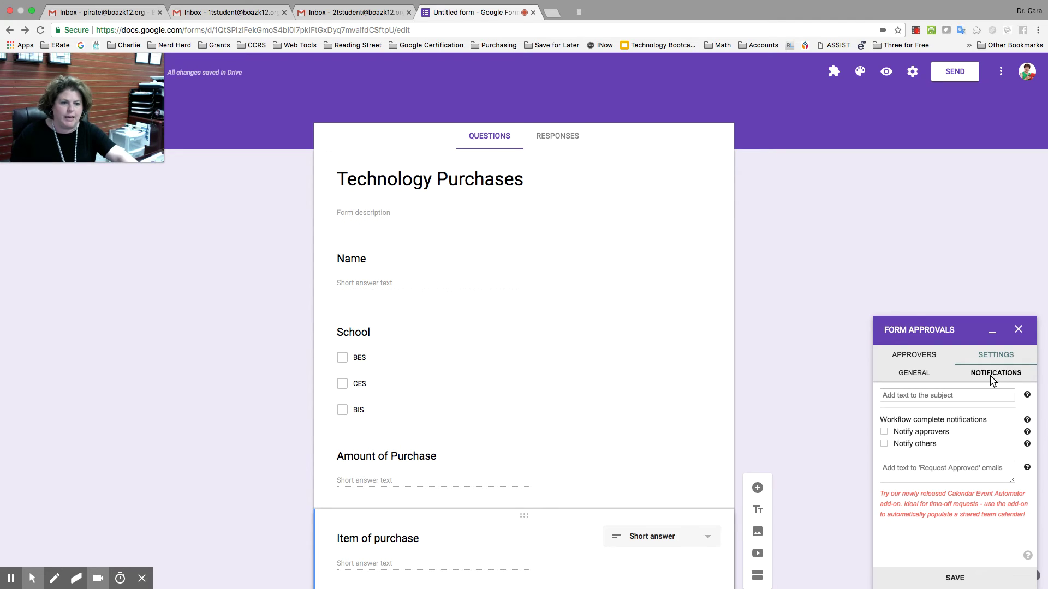
pyautogui.click(884, 432)
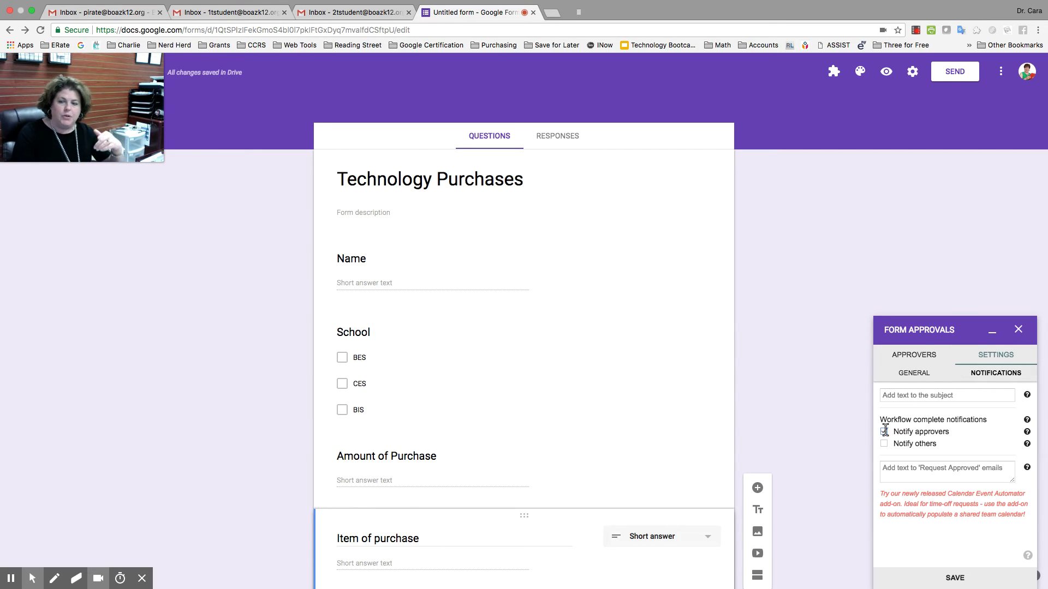
pyautogui.click(884, 431)
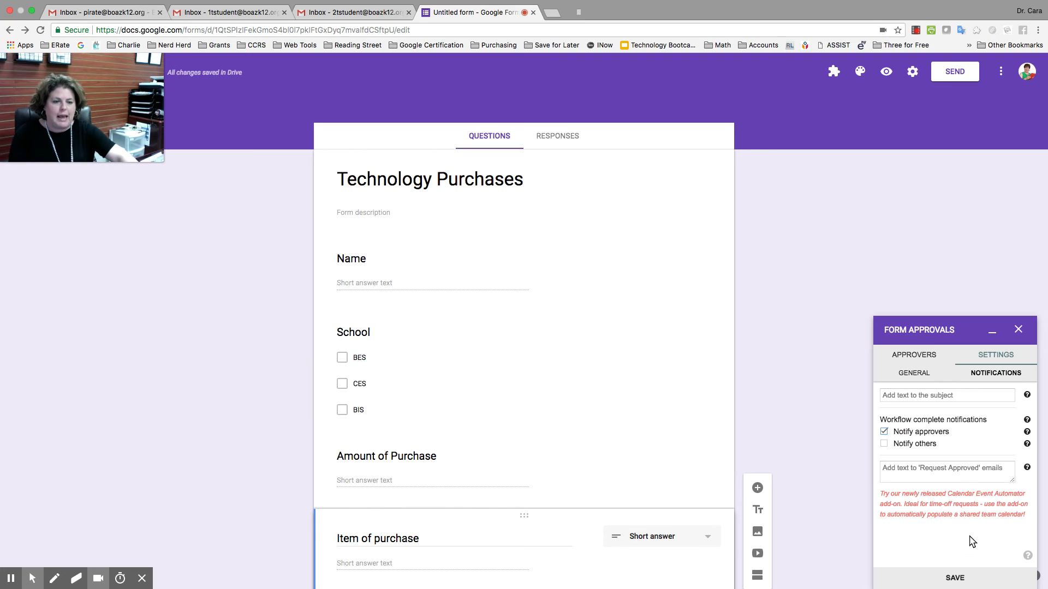
pyautogui.click(963, 583)
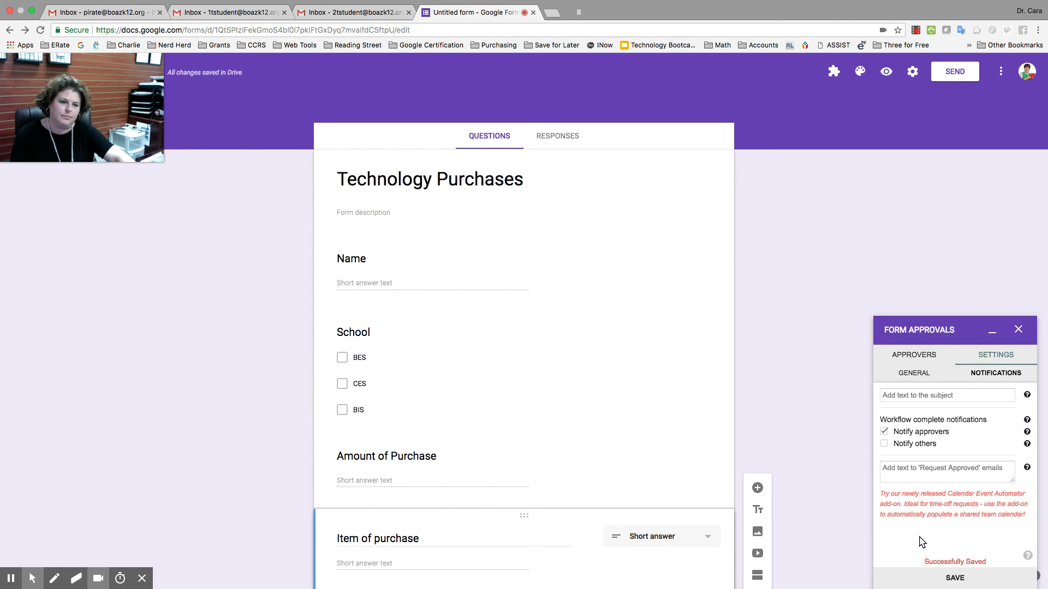
pyautogui.click(1018, 330)
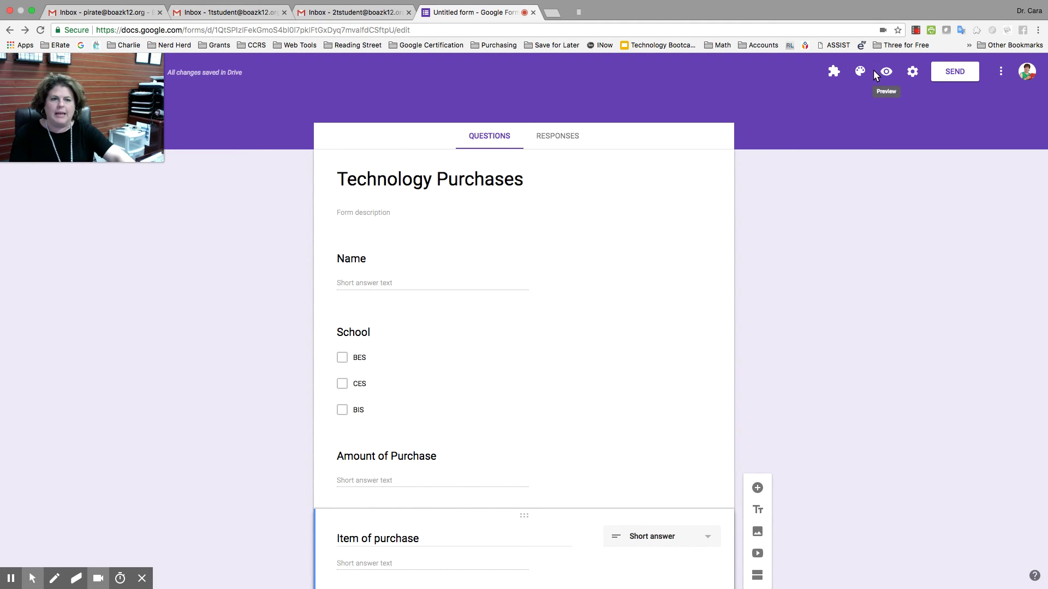
# View the form's share link and Embed HTML code, then close the Send dialog
pyautogui.click(952, 72)
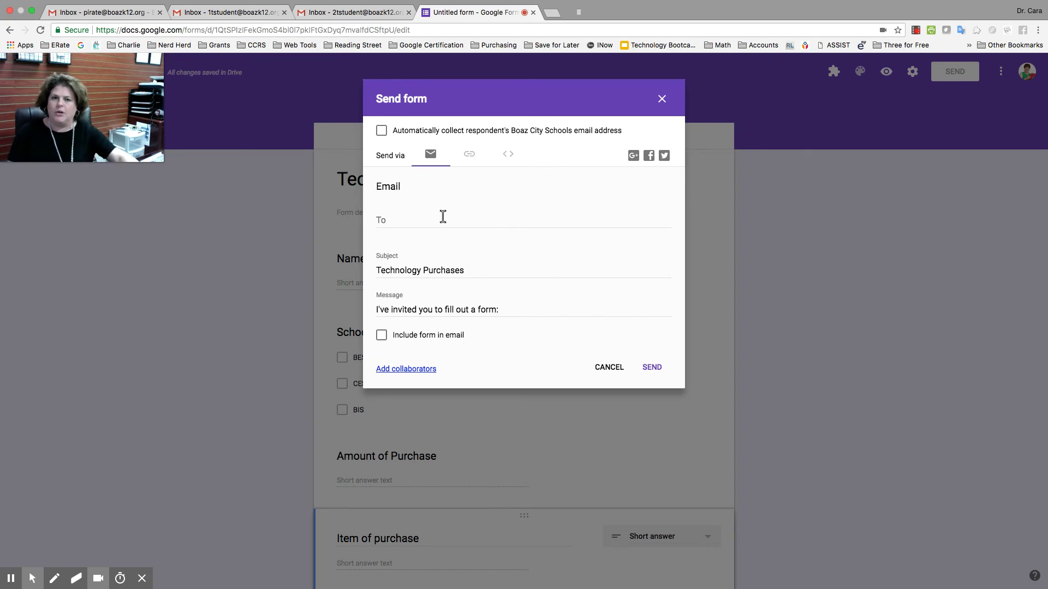
pyautogui.click(468, 156)
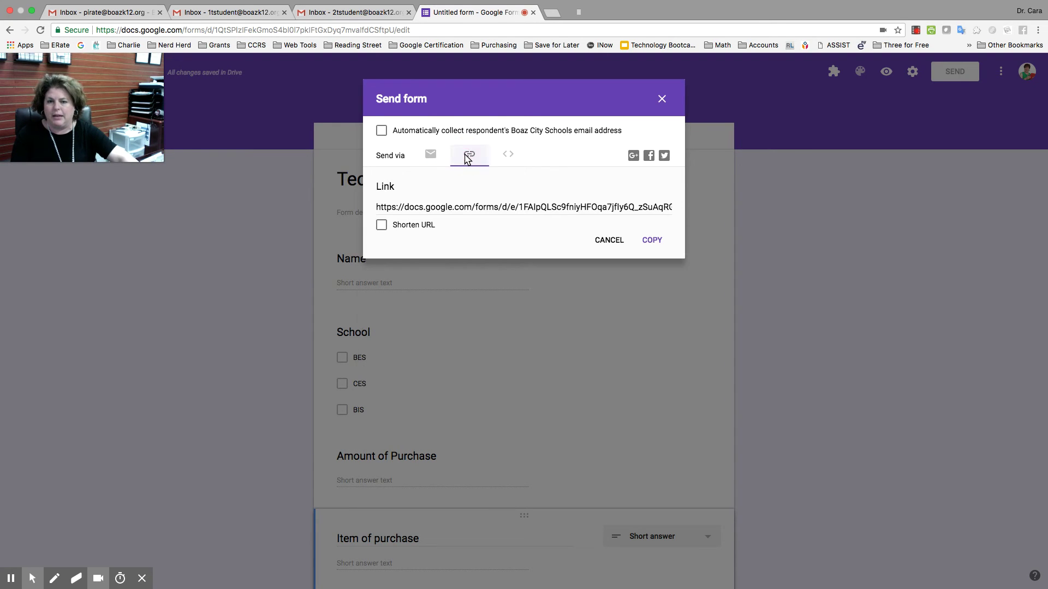
pyautogui.click(503, 156)
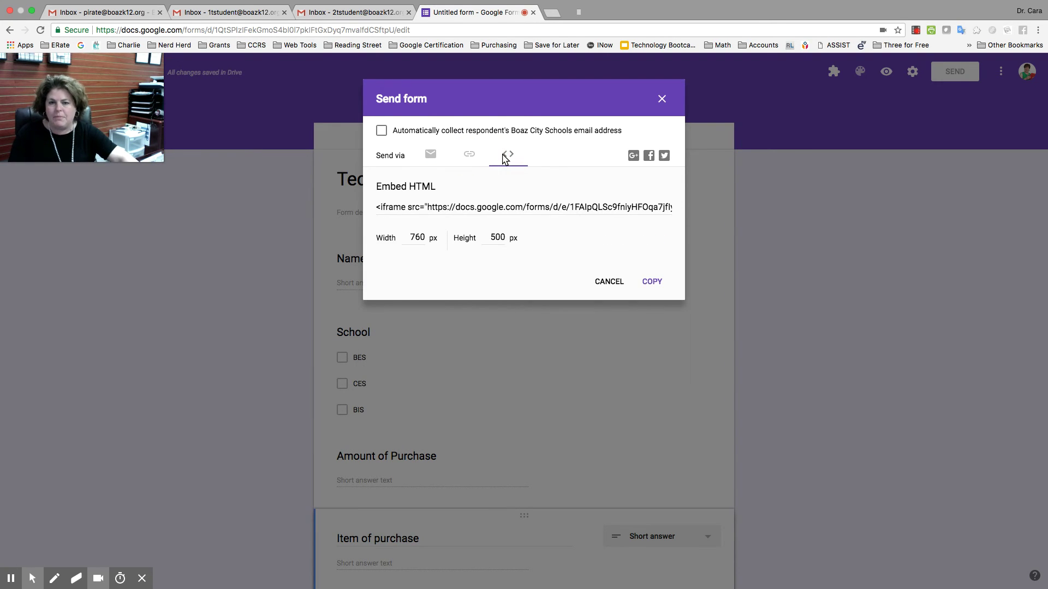
pyautogui.click(661, 101)
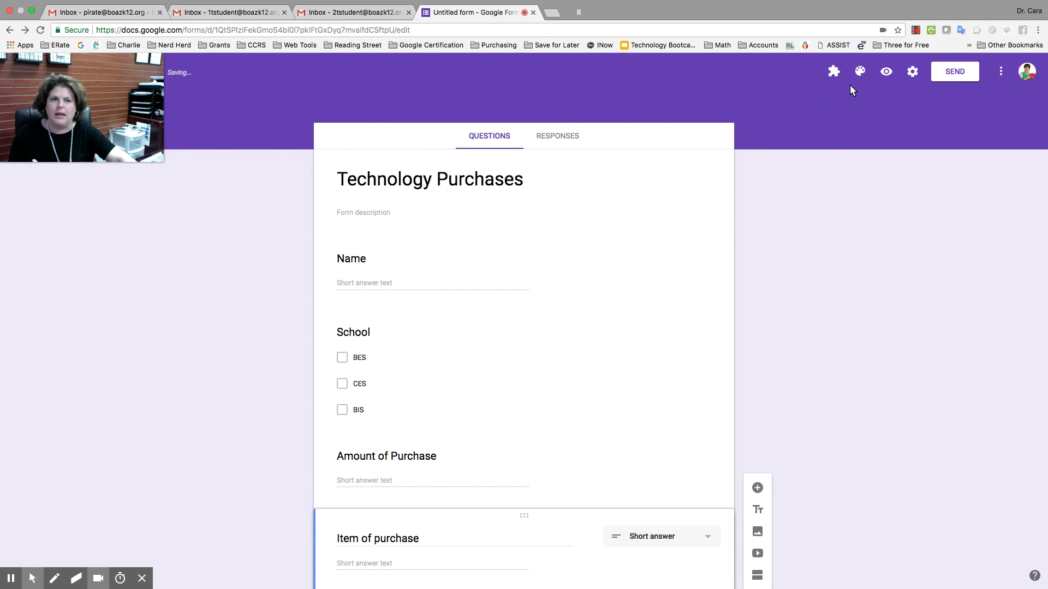
# On the live form, enter the requester's name, choose school BES and amount 15000
pyautogui.click(880, 70)
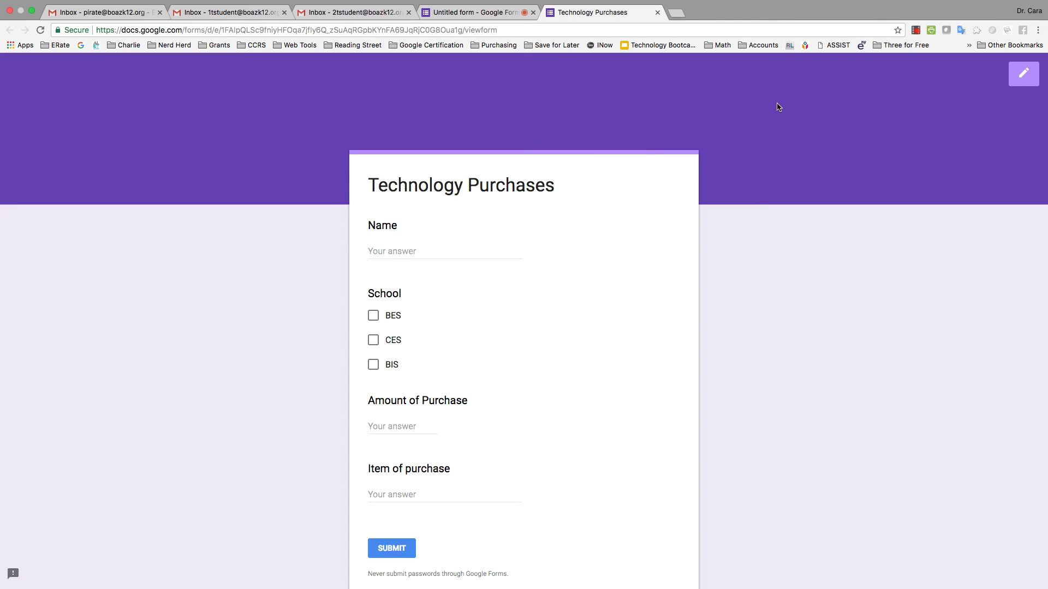
pyautogui.click(444, 251)
pyautogui.write('Cara')
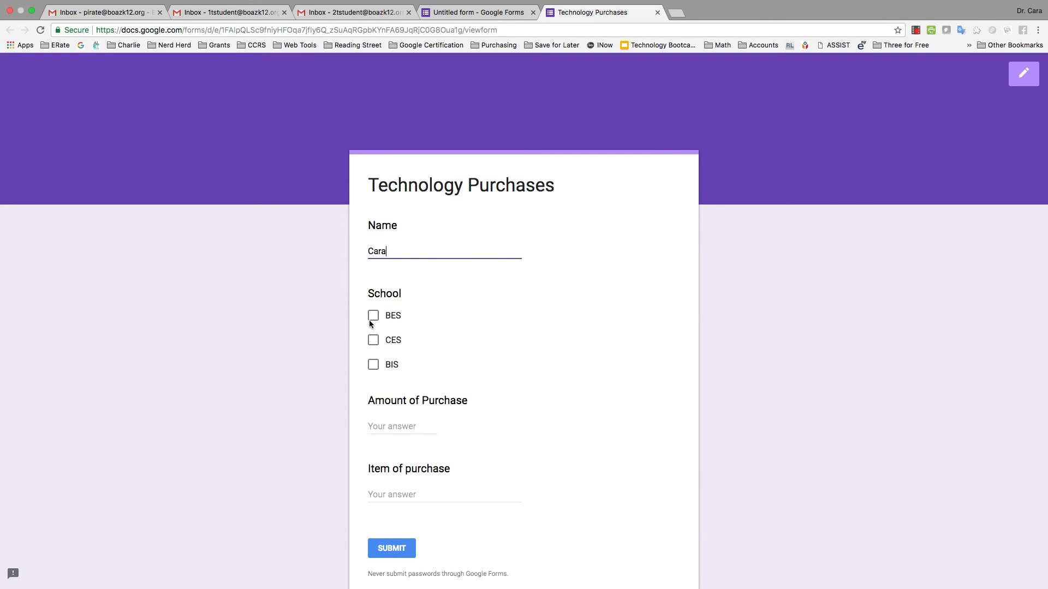
pyautogui.click(373, 317)
pyautogui.click(392, 425)
pyautogui.write('15000')
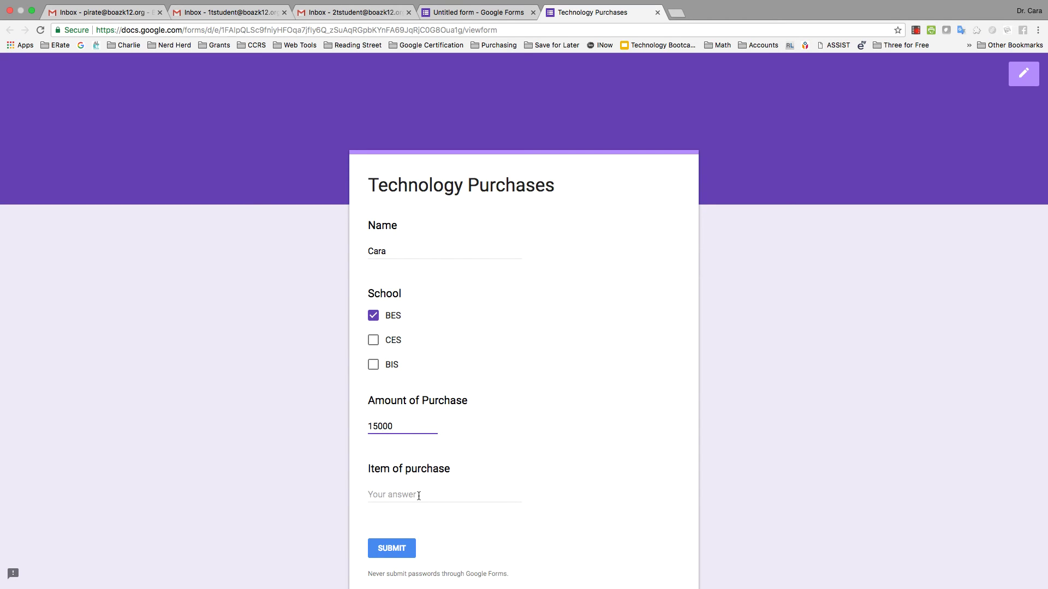
# Enter Projector as the item of purchase and submit the test request
pyautogui.click(418, 496)
pyautogui.write('Projecgtor')
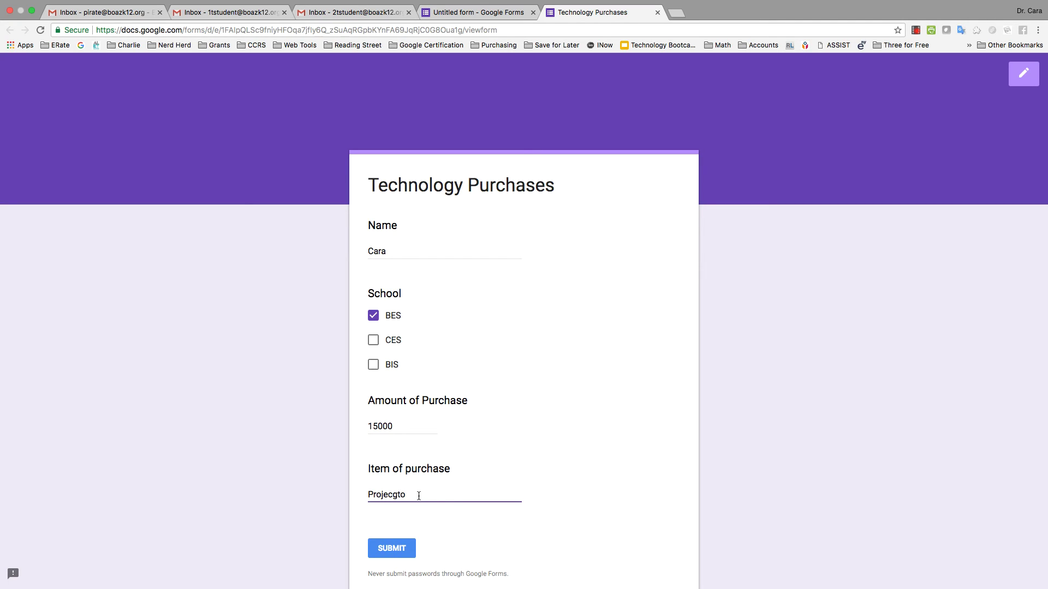
pyautogui.press('BackSpace')
pyautogui.press('BackSpace')
pyautogui.write('tor')
pyautogui.click(398, 546)
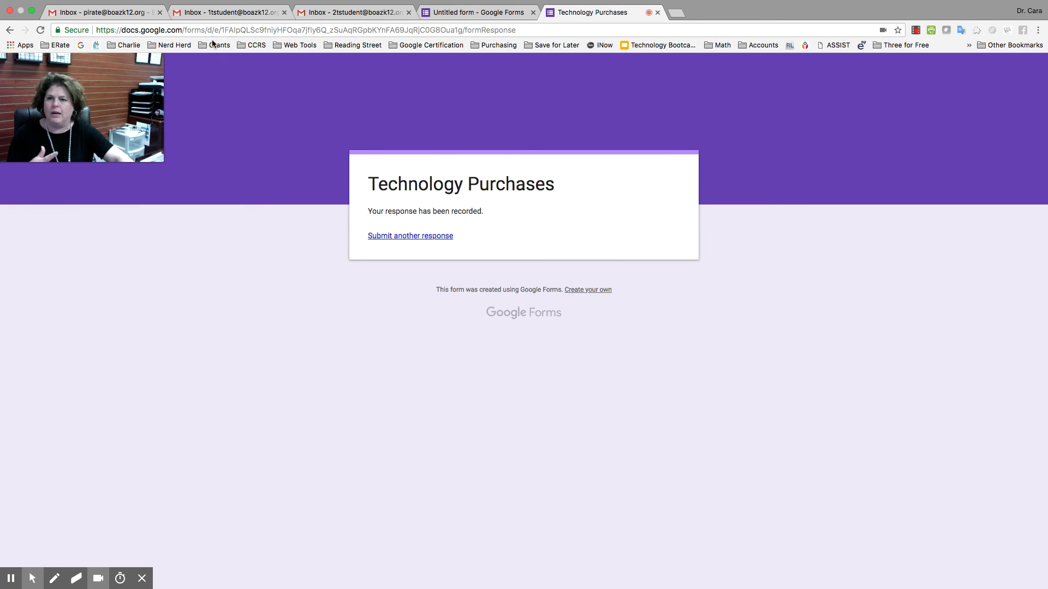
# Reload the first approver's Gmail inbox and open the Approval Required email for request #1
pyautogui.click(135, 14)
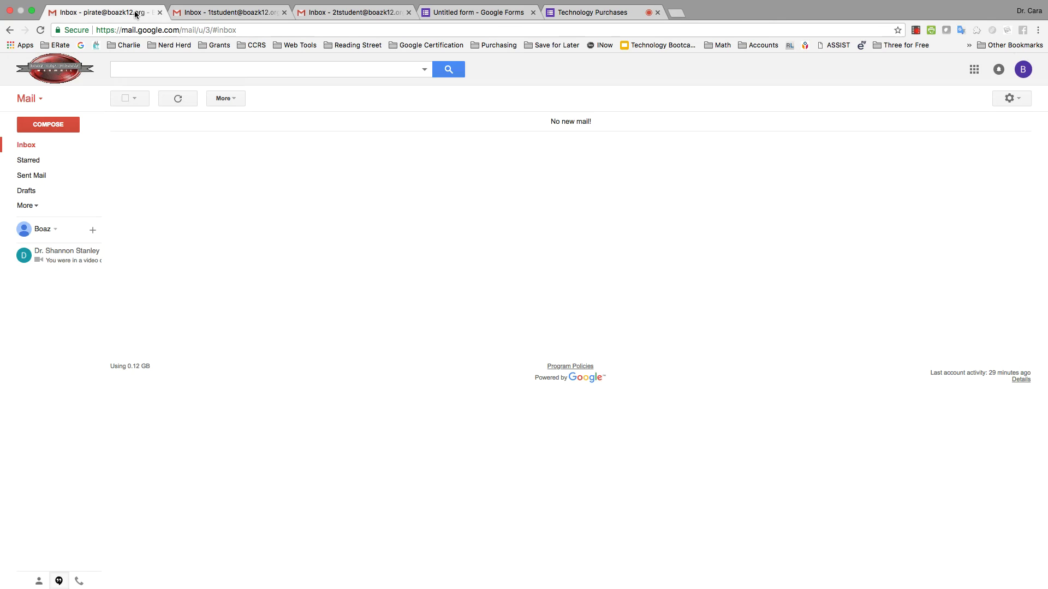
pyautogui.click(174, 30)
pyautogui.press('Return')
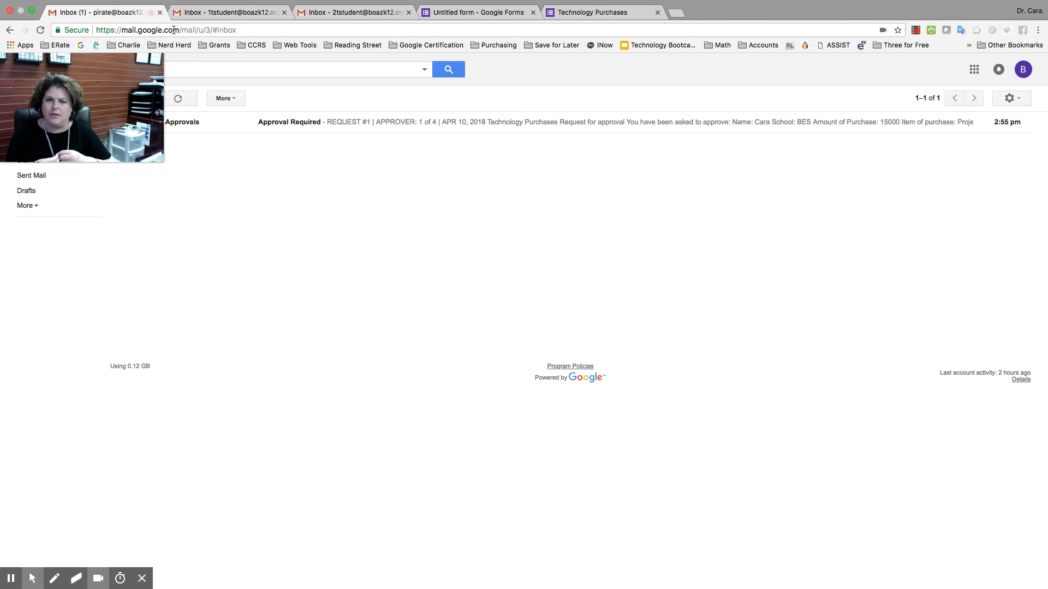
pyautogui.click(288, 122)
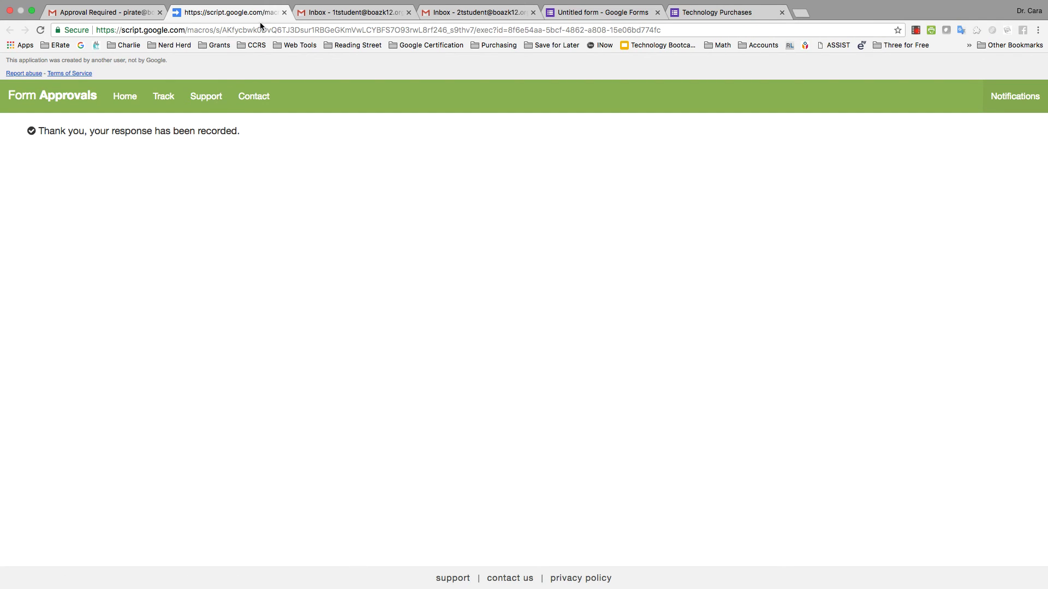
# Approve request #1 as the second approver with the comment 'Look for a cheaper price.'
pyautogui.click(449, 13)
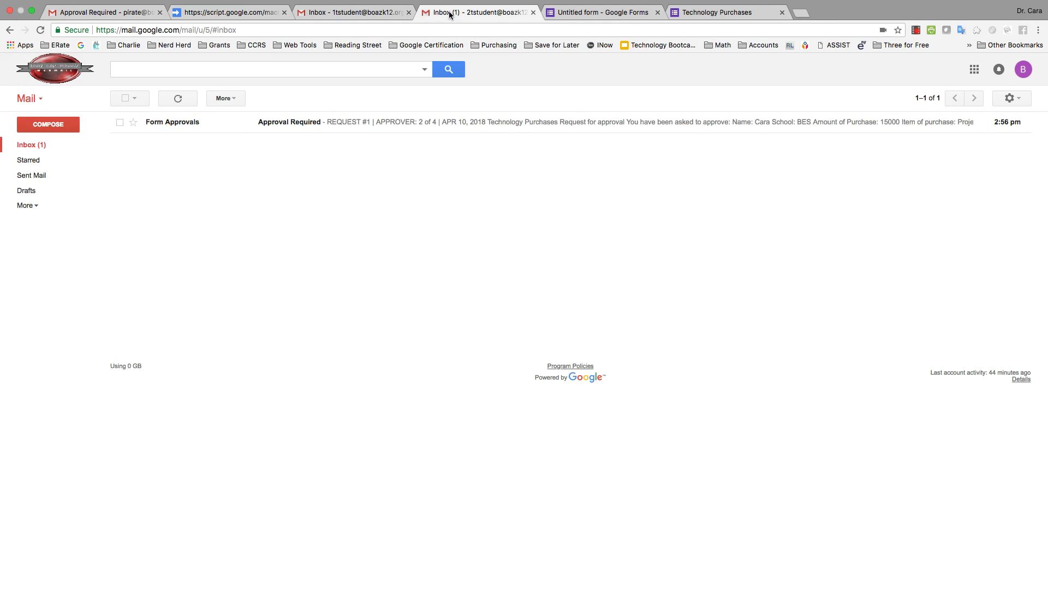
pyautogui.click(399, 124)
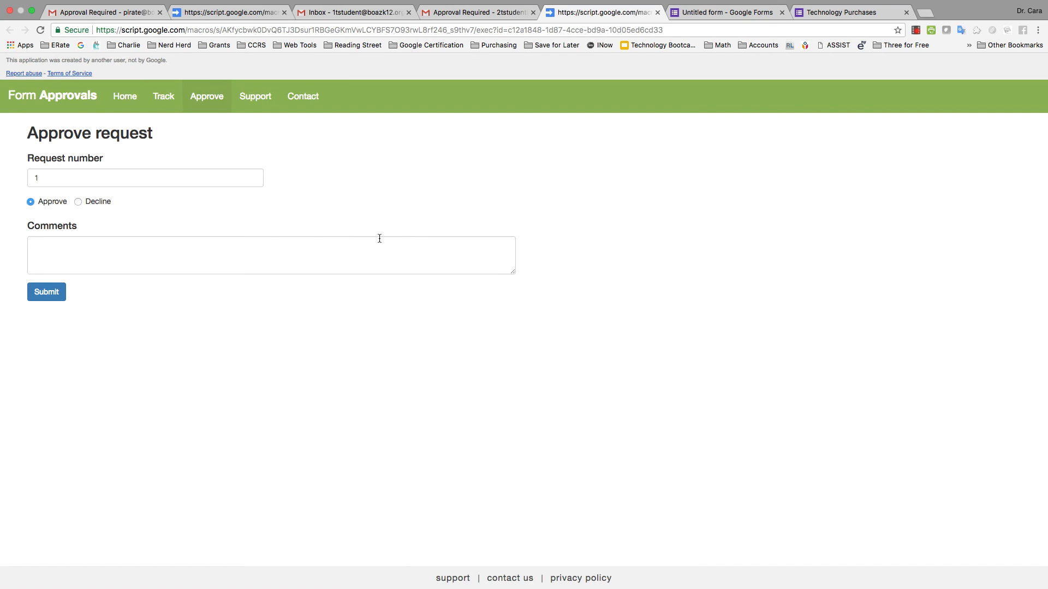
pyautogui.click(266, 247)
pyautogui.write('Let ')
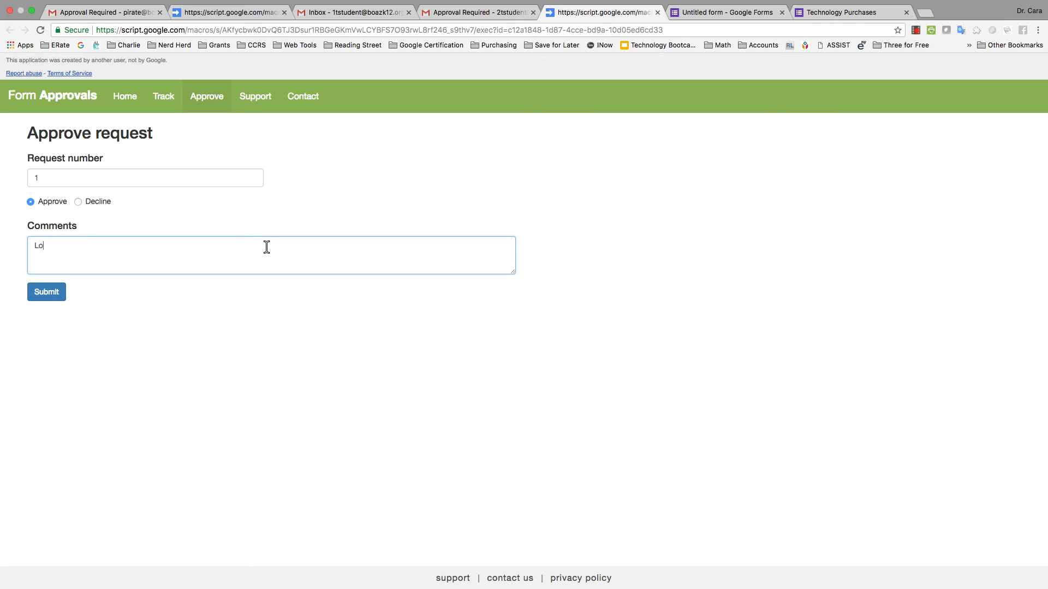
pyautogui.write('for a cheaper fp')
pyautogui.click(53, 298)
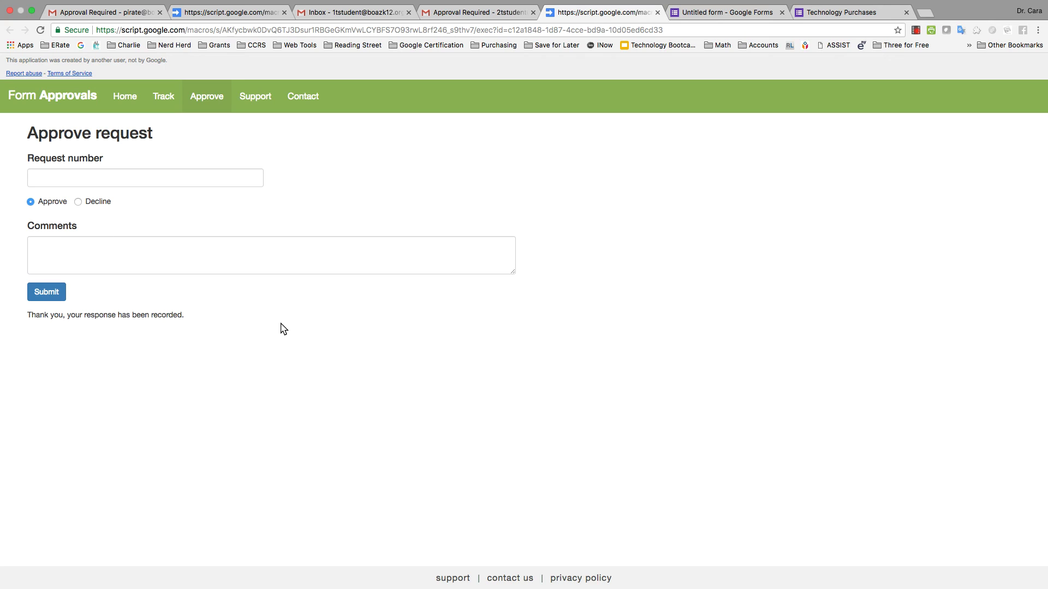
# Reload the 1tstudent inbox and open its Approval Required email to decline request #1
pyautogui.click(355, 12)
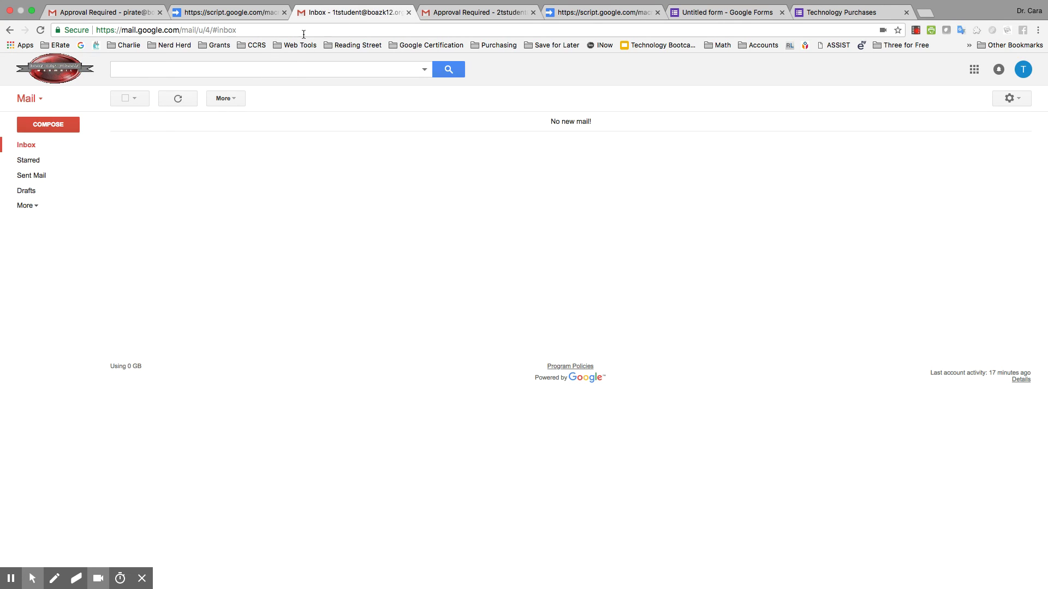
pyautogui.click(303, 30)
pyautogui.press('Return')
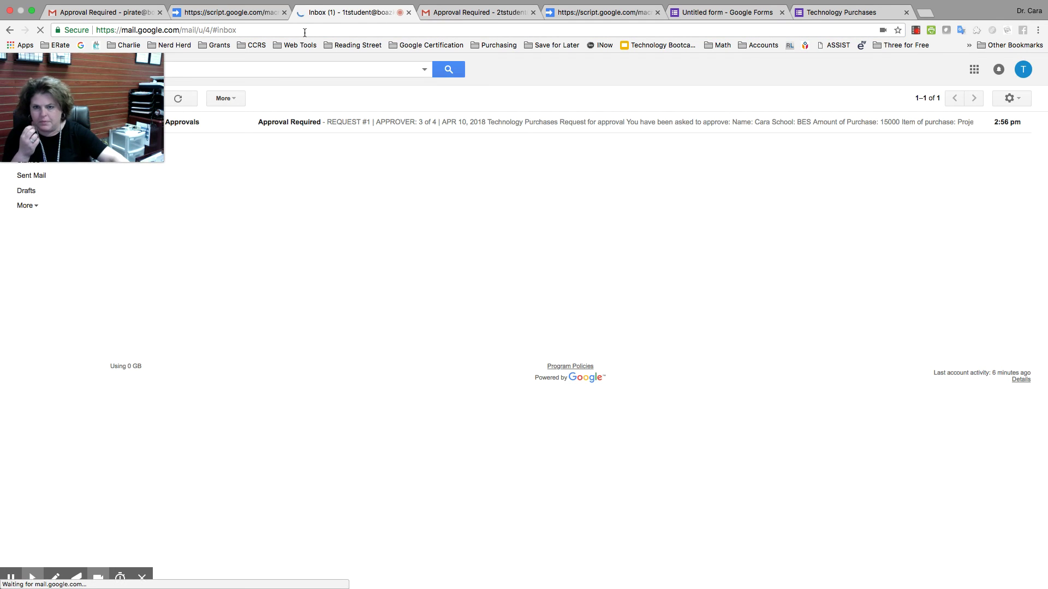
pyautogui.click(363, 125)
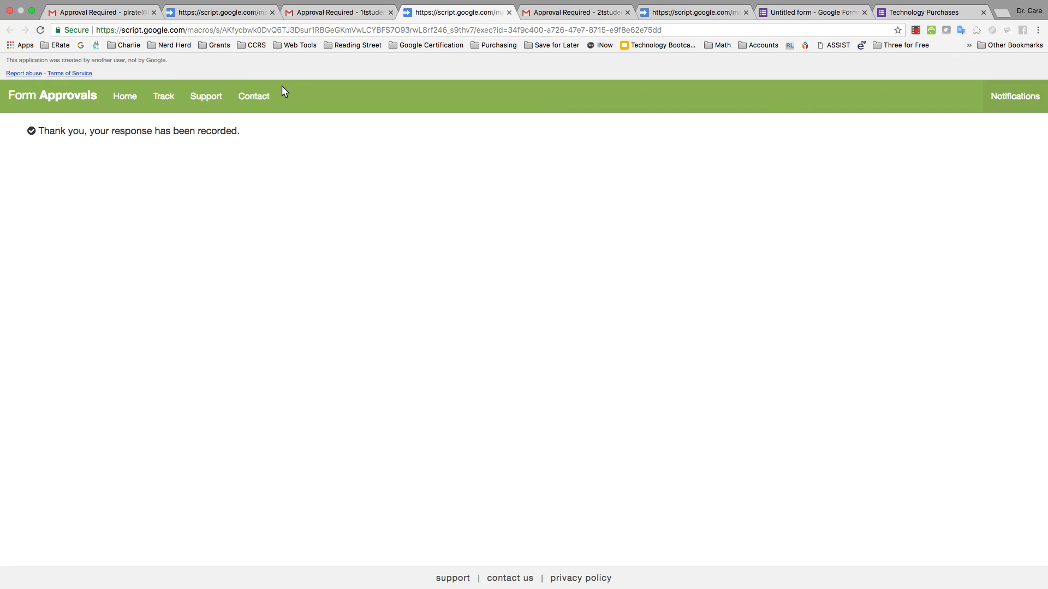
# Refresh the first approver's Gmail until the Request Declined email arrives, then open it
pyautogui.click(109, 12)
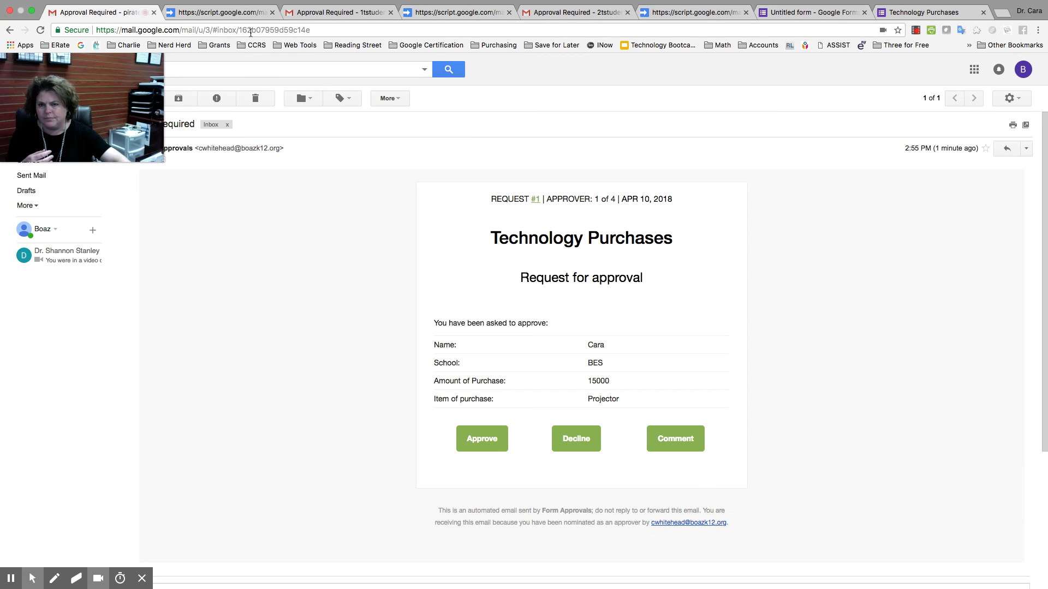
pyautogui.click(257, 29)
pyautogui.press('Return')
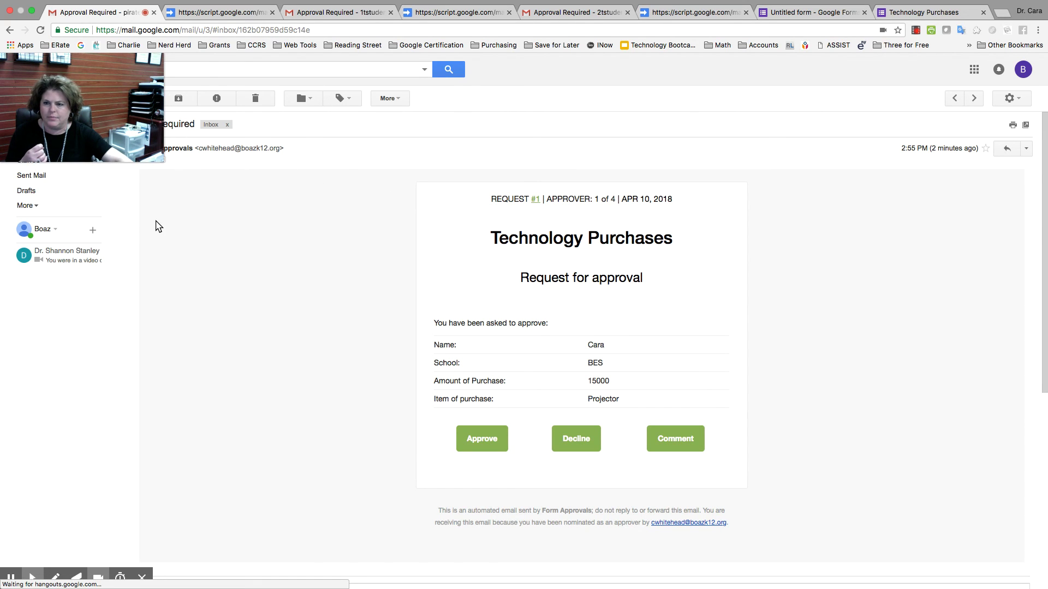
pyautogui.click(344, 30)
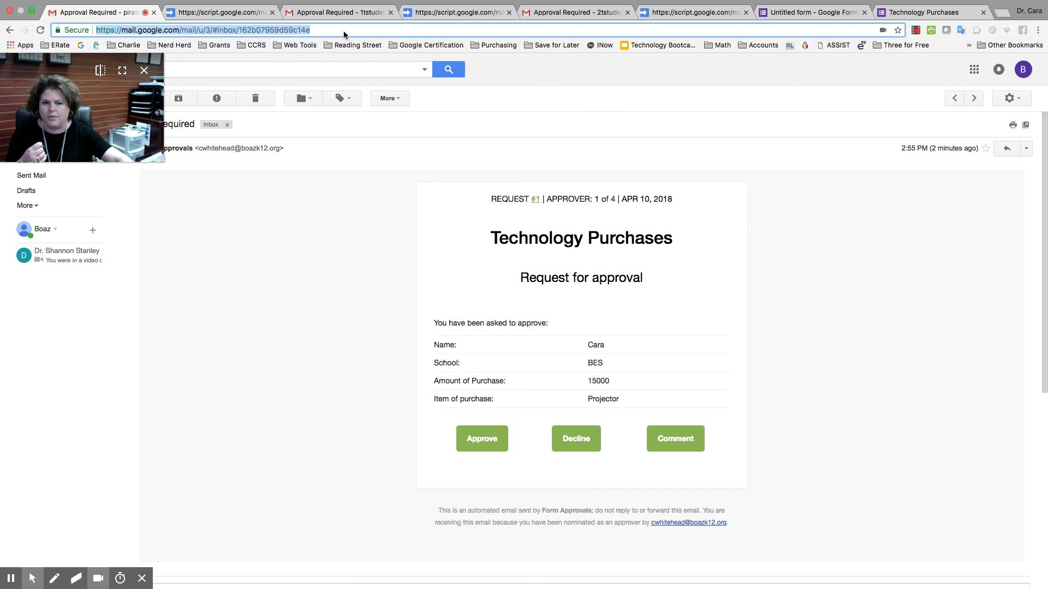
pyautogui.press('Return')
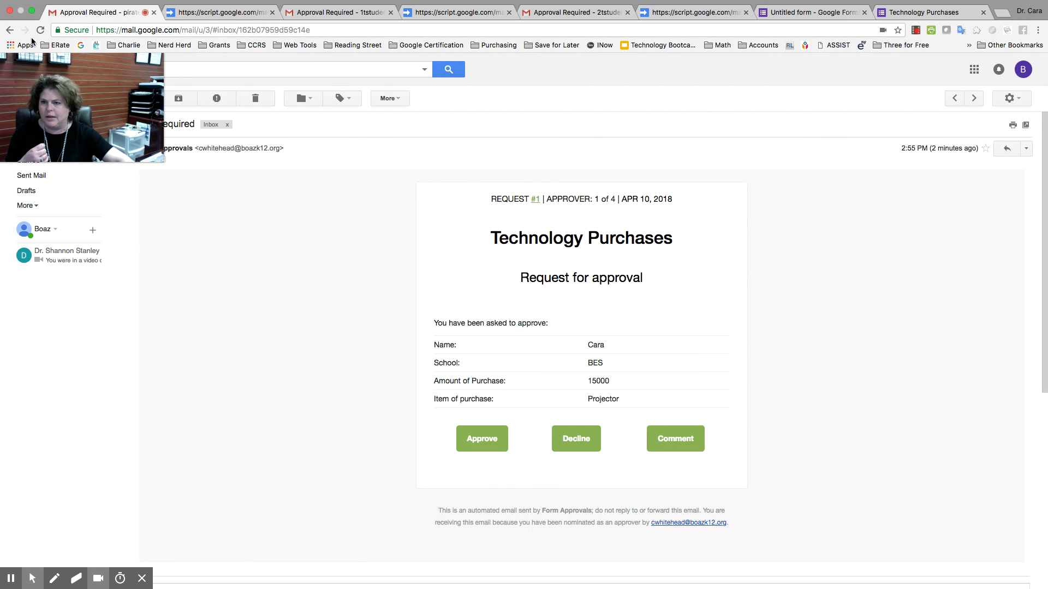
pyautogui.click(10, 33)
pyautogui.click(356, 129)
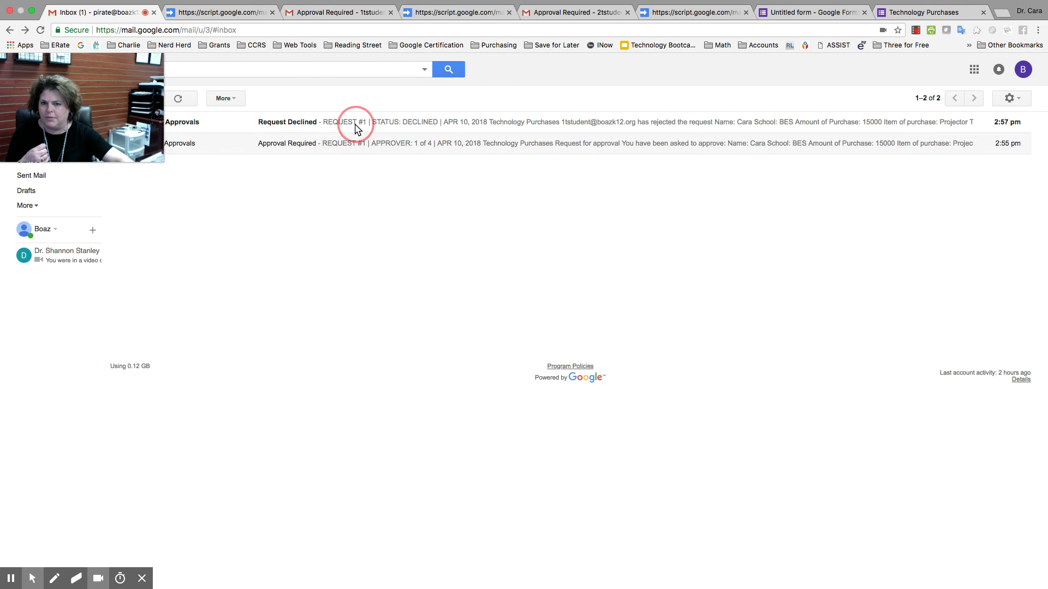